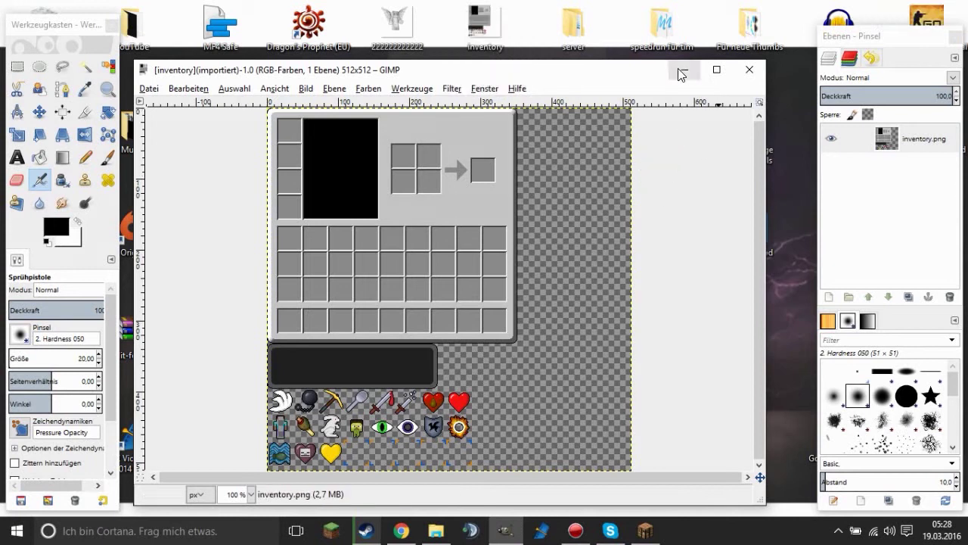
Scale the inventory image to 1024×1024 pixels.
{"action": "left_click", "coordinate": [173, 23]}
{"action": "left_click", "coordinate": [200, 145]}
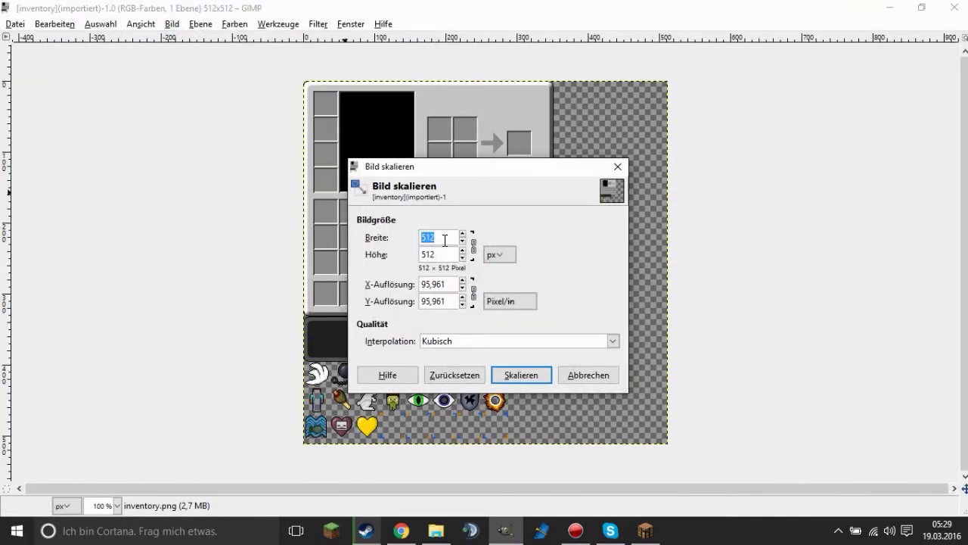
{"action": "key", "text": "Return"}
{"action": "key", "text": "ctrl+shift+j"}
Add the snowy tree photo from Für neue Thumbs as a new layer and shrink it.
{"action": "key", "text": "super+d"}
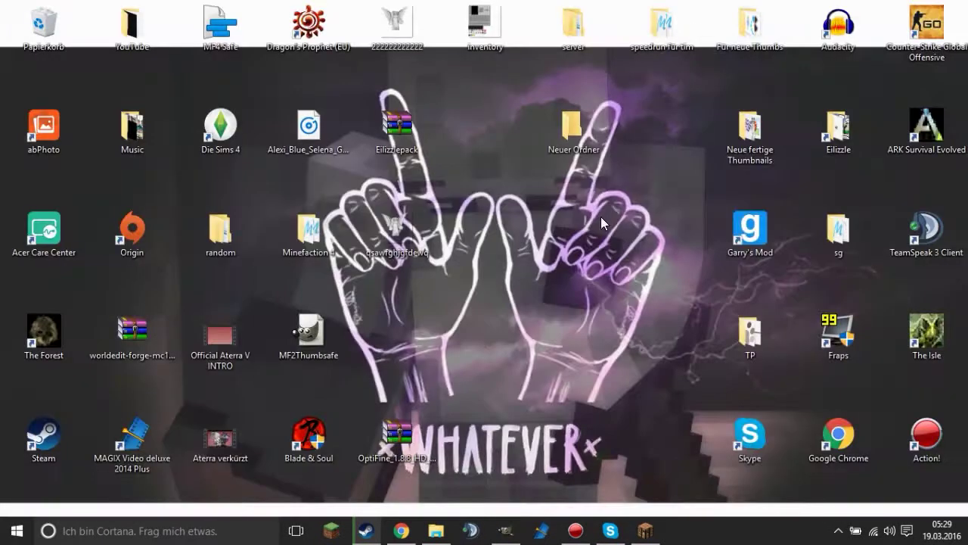
{"action": "double_click", "coordinate": [745, 49]}
{"action": "left_click_drag", "start_coordinate": [546, 378], "coordinate": [409, 227]}
{"action": "key", "text": "shift+s"}
{"action": "left_click", "coordinate": [422, 218]}
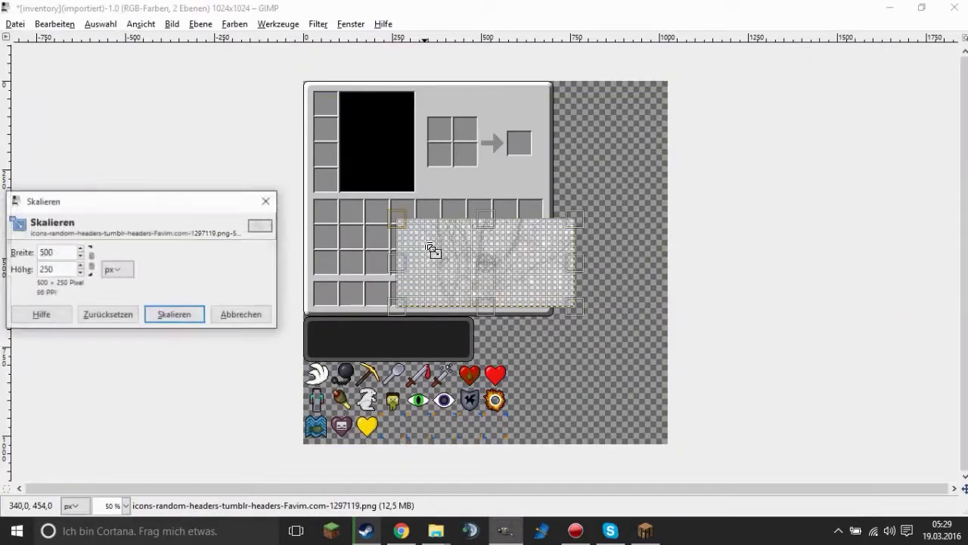
{"action": "key", "text": "Return"}
Move the tree photo right over the panel, hide its layer, and select the inventory layer.
{"action": "key", "text": "m"}
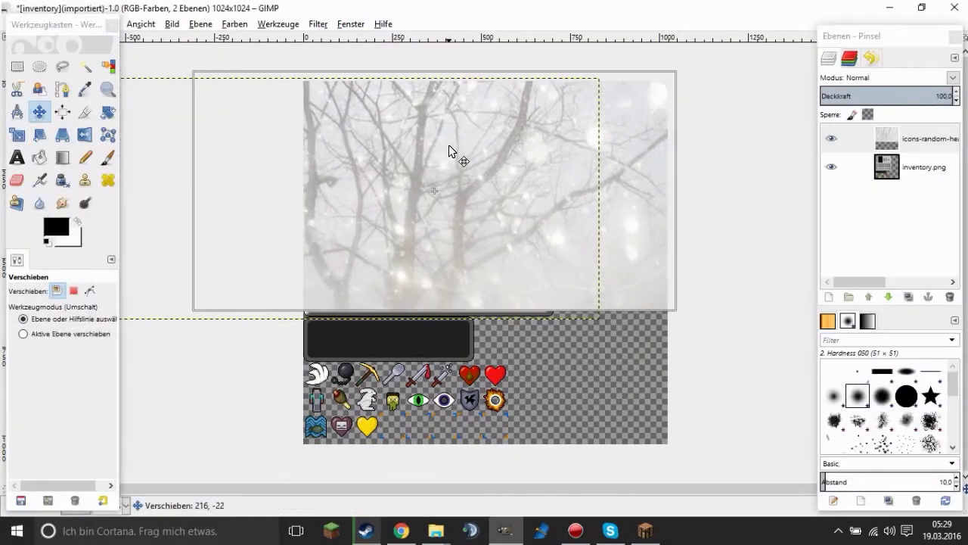
{"action": "left_click_drag", "start_coordinate": [449, 144], "coordinate": [553, 143]}
{"action": "left_click", "coordinate": [831, 138]}
{"action": "left_click", "coordinate": [923, 166]}
{"action": "key", "text": "plus"}
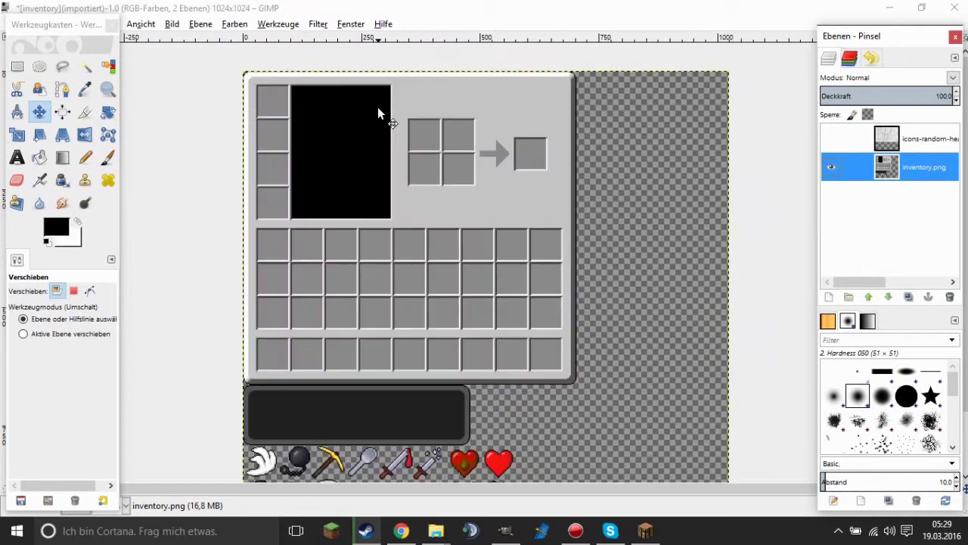
Fuzzy-select the panel area around the inventory slots.
{"action": "key", "text": "u"}
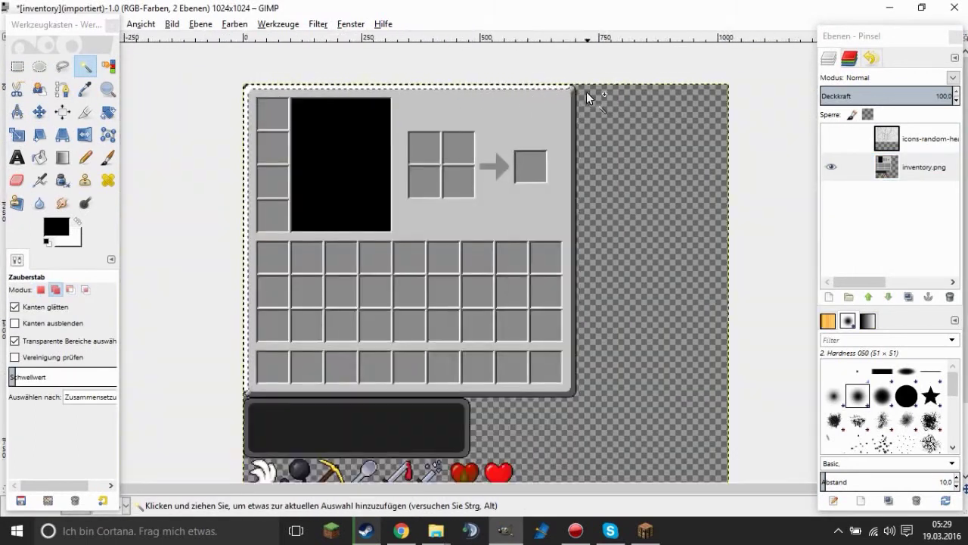
{"action": "left_click_drag", "start_coordinate": [577, 95], "coordinate": [570, 94]}
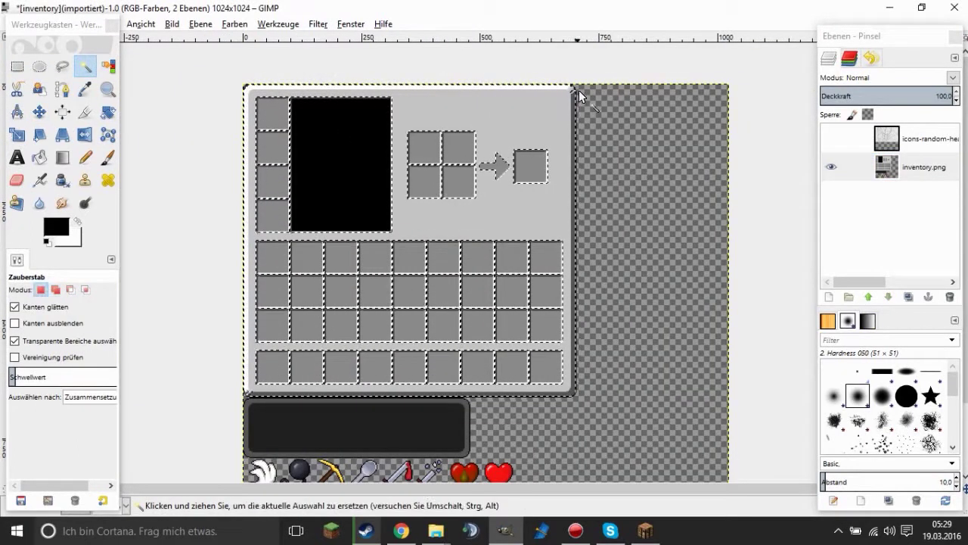
{"action": "scroll", "coordinate": [579, 90], "scroll_direction": "up", "scroll_amount": 5}
{"action": "scroll", "coordinate": [446, 252], "scroll_direction": "down", "scroll_amount": 5}
{"action": "scroll", "coordinate": [376, 215], "scroll_direction": "up", "scroll_amount": 2}
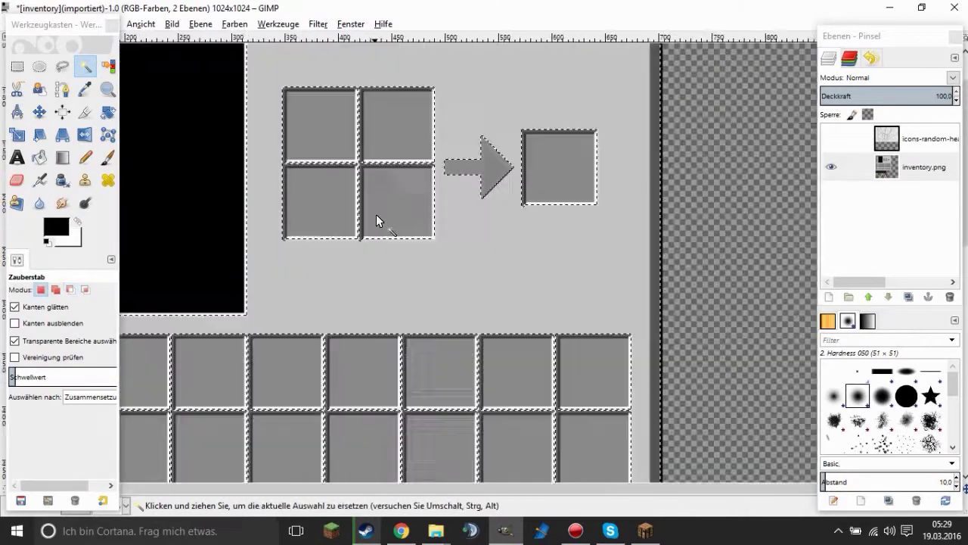
{"action": "scroll", "coordinate": [397, 264], "scroll_direction": "up", "scroll_amount": 3}
{"action": "scroll", "coordinate": [408, 183], "scroll_direction": "up", "scroll_amount": 3}
{"action": "scroll", "coordinate": [318, 177], "scroll_direction": "down", "scroll_amount": 3}
{"action": "scroll", "coordinate": [196, 212], "scroll_direction": "down", "scroll_amount": 2}
{"action": "scroll", "coordinate": [196, 212], "scroll_direction": "up", "scroll_amount": 5}
{"action": "left_click_drag", "start_coordinate": [61, 28], "coordinate": [570, 147]}
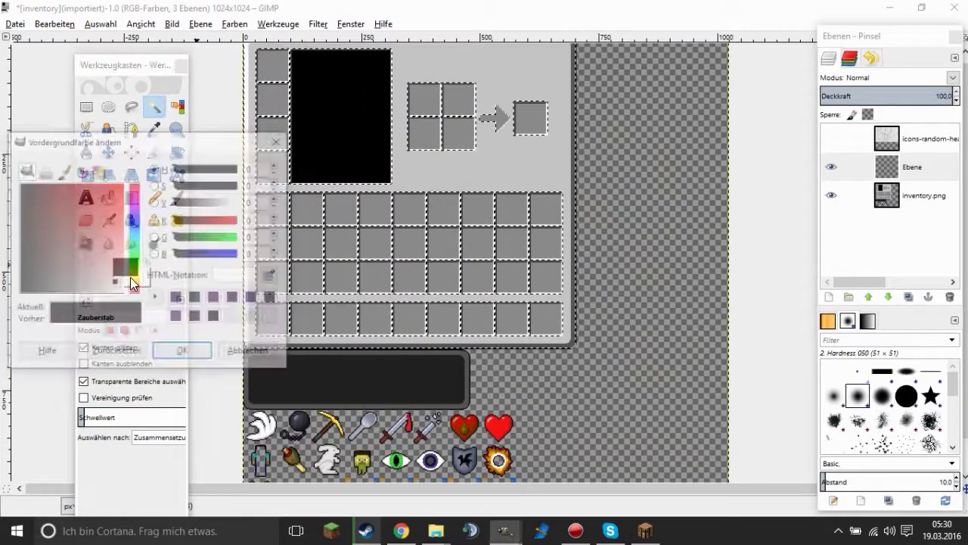
{"action": "scroll", "coordinate": [340, 190], "scroll_direction": "up", "scroll_amount": 2}
Cut away the dark border pixels at the panel's corner and edges.
{"action": "left_click", "coordinate": [153, 107]}
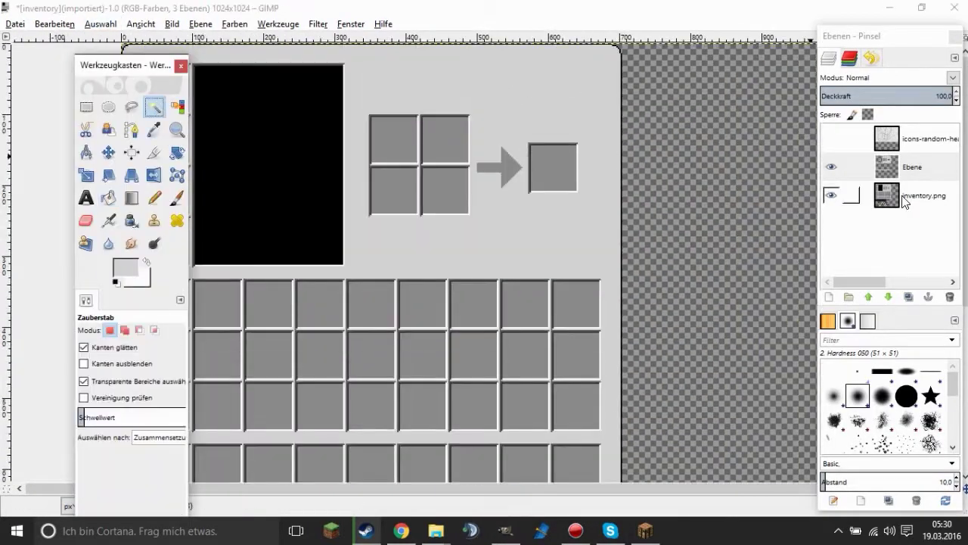
{"action": "scroll", "coordinate": [503, 108], "scroll_direction": "up", "scroll_amount": 3}
{"action": "left_click", "coordinate": [504, 113]}
{"action": "right_click", "coordinate": [505, 122]}
{"action": "left_click", "coordinate": [649, 235]}
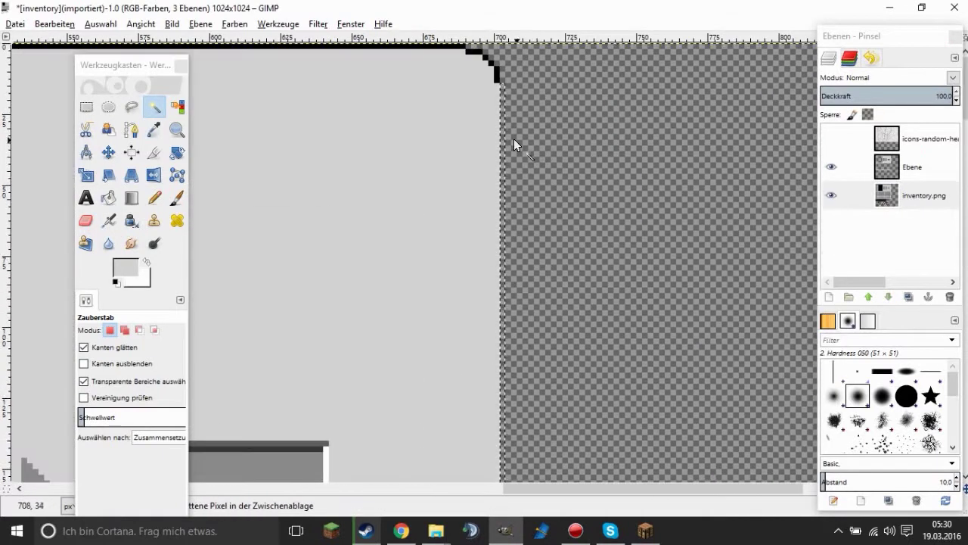
{"action": "right_click", "coordinate": [497, 72]}
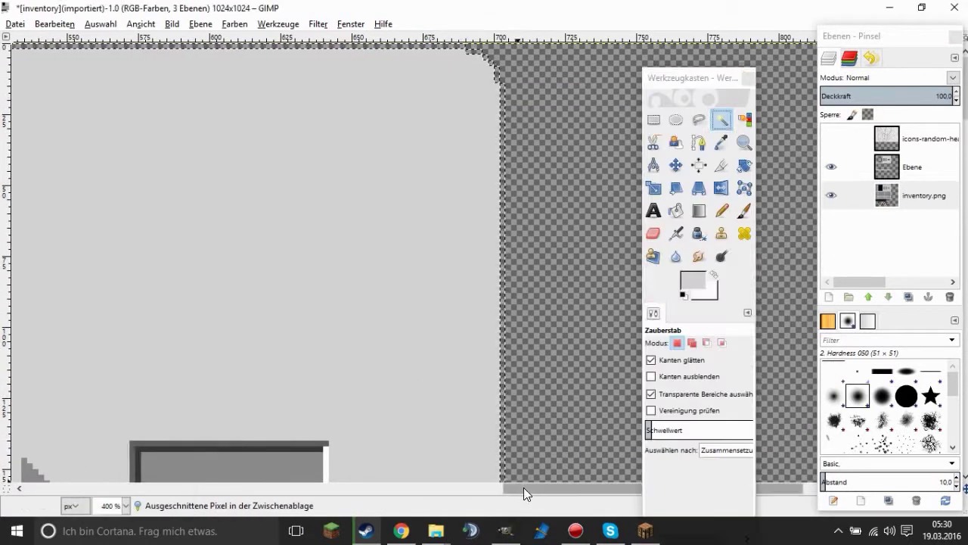
{"action": "scroll", "coordinate": [191, 193], "scroll_direction": "down", "scroll_amount": 5}
{"action": "scroll", "coordinate": [191, 193], "scroll_direction": "down", "scroll_amount": 5}
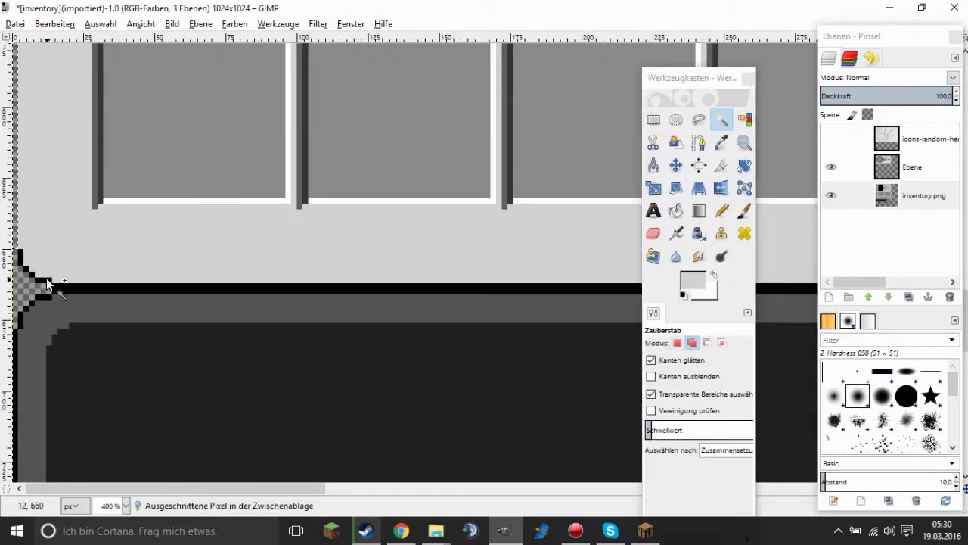
{"action": "right_click", "coordinate": [23, 261]}
{"action": "left_click", "coordinate": [205, 265]}
Cut the strip along the panel's bottom edge, leaving transparency around the panel.
{"action": "key", "text": "r"}
{"action": "left_click_drag", "start_coordinate": [55, 291], "coordinate": [942, 272]}
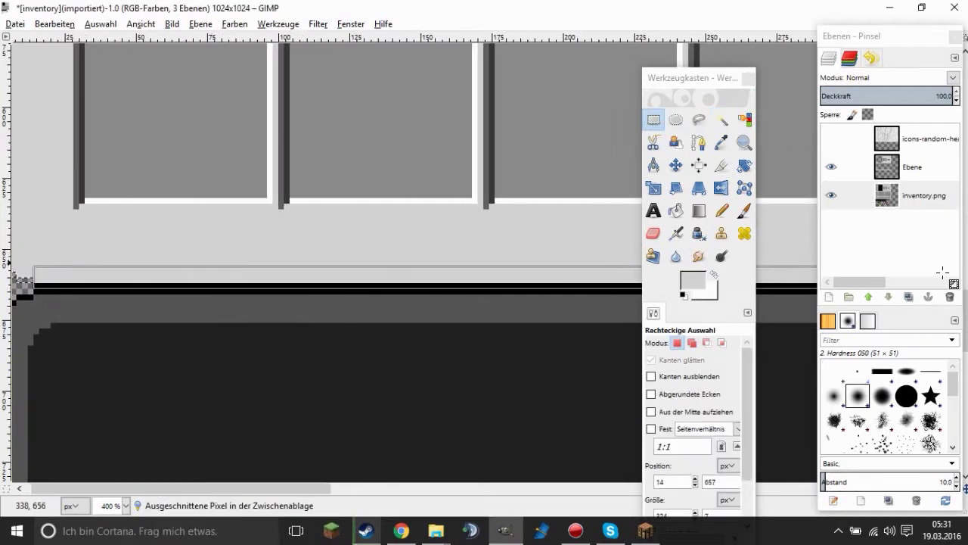
{"action": "left_click_drag", "start_coordinate": [688, 79], "coordinate": [46, 169]}
{"action": "left_click_drag", "start_coordinate": [300, 488], "coordinate": [575, 490]}
{"action": "right_click", "coordinate": [439, 287]}
{"action": "left_click", "coordinate": [531, 266]}
{"action": "key", "text": "u"}
{"action": "right_click", "coordinate": [778, 271]}
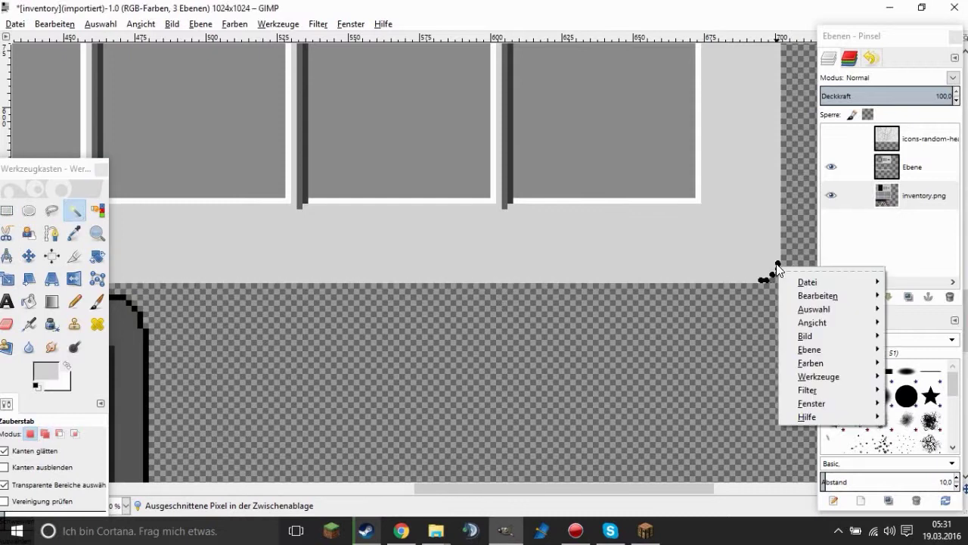
{"action": "key", "text": "1"}
{"action": "key", "text": "minus"}
{"action": "key", "text": "minus"}
{"action": "key", "text": "plus"}
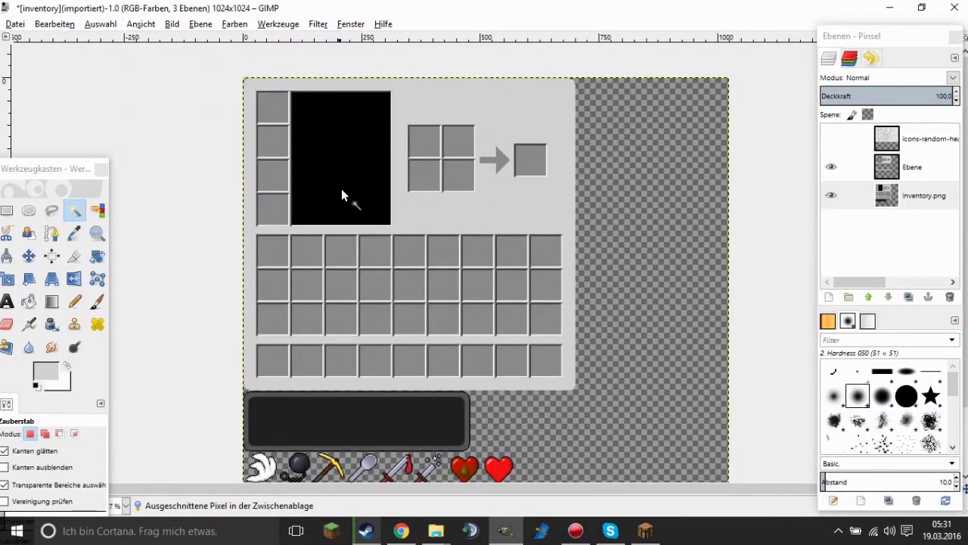
{"action": "left_click_drag", "start_coordinate": [46, 168], "coordinate": [104, 79]}
Add the white wooden wall and grunge wood textures as layers, hiding the wood layer.
{"action": "left_click", "coordinate": [437, 530]}
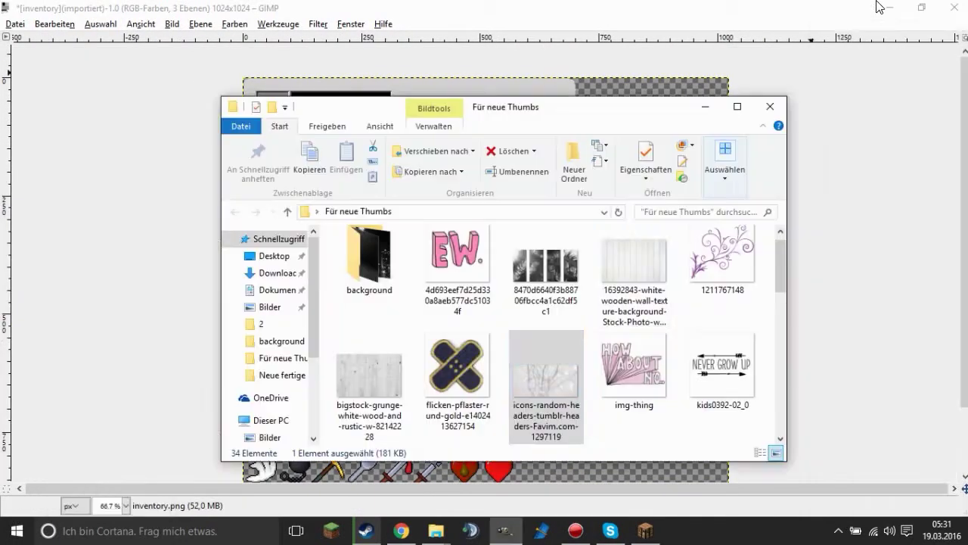
{"action": "left_click_drag", "start_coordinate": [610, 234], "coordinate": [467, 215]}
{"action": "left_click_drag", "start_coordinate": [887, 196], "coordinate": [891, 128]}
{"action": "key", "text": "m"}
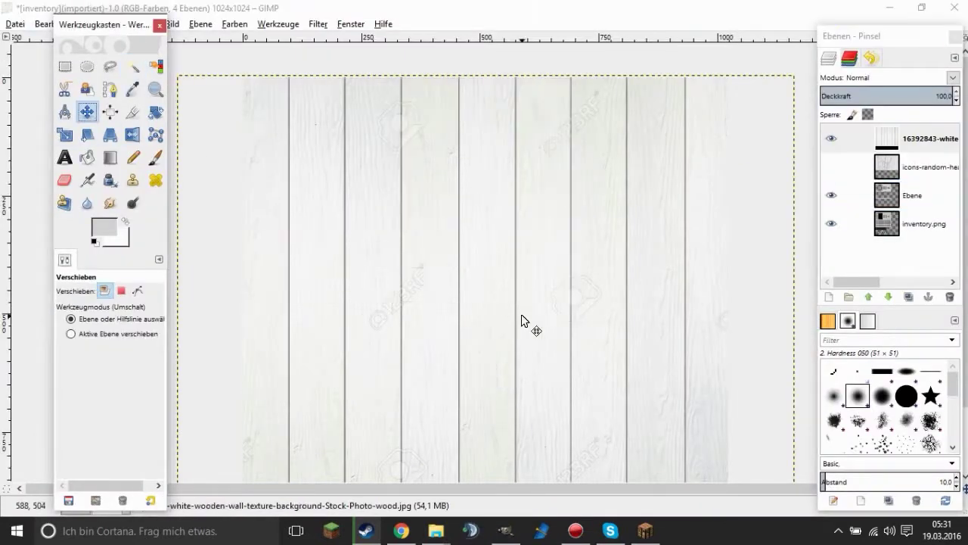
{"action": "left_click", "coordinate": [437, 530]}
{"action": "left_click_drag", "start_coordinate": [369, 423], "coordinate": [228, 316]}
{"action": "left_click", "coordinate": [831, 138]}
Add the white wallpaper image as a layer and shrink it to fit the texture.
{"action": "left_click", "coordinate": [495, 462]}
{"action": "scroll", "coordinate": [641, 284], "scroll_direction": "down", "scroll_amount": 3}
{"action": "scroll", "coordinate": [641, 279], "scroll_direction": "down", "scroll_amount": 3}
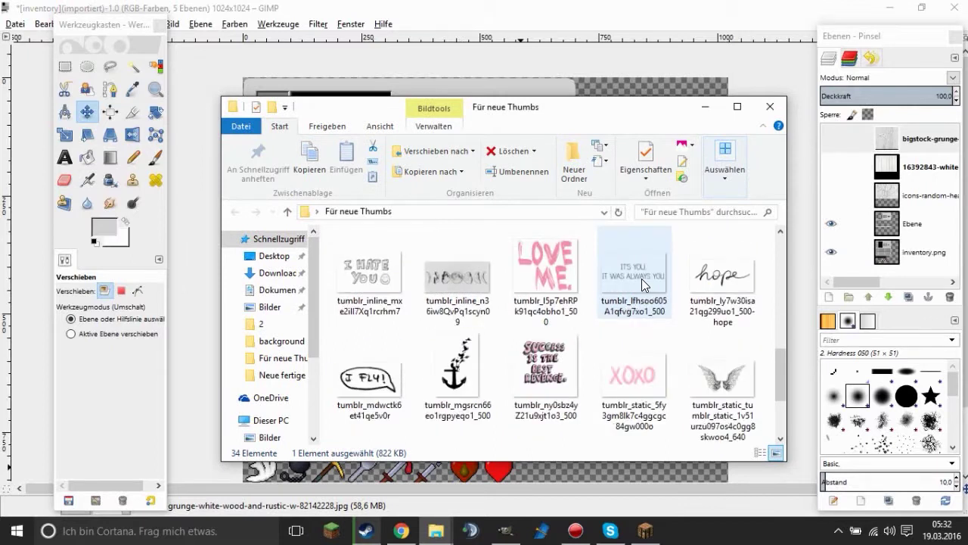
{"action": "scroll", "coordinate": [642, 279], "scroll_direction": "down", "scroll_amount": 3}
{"action": "left_click_drag", "start_coordinate": [207, 311], "coordinate": [206, 307]}
{"action": "key", "text": "shift+s"}
{"action": "left_click", "coordinate": [399, 199]}
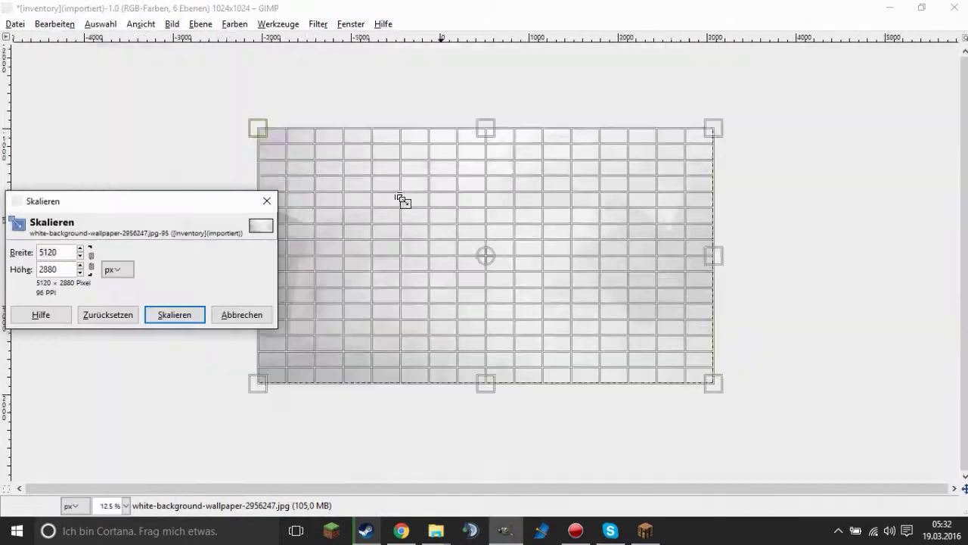
{"action": "left_click", "coordinate": [205, 312]}
{"action": "left_click", "coordinate": [372, 201]}
{"action": "left_click_drag", "start_coordinate": [426, 231], "coordinate": [538, 253]}
{"action": "key", "text": "Return"}
Set the wallpaper layer to Lighten only mode, hide it, and select the Ebene layer.
{"action": "key", "text": "m"}
{"action": "scroll", "coordinate": [435, 231], "scroll_direction": "up", "scroll_amount": 2}
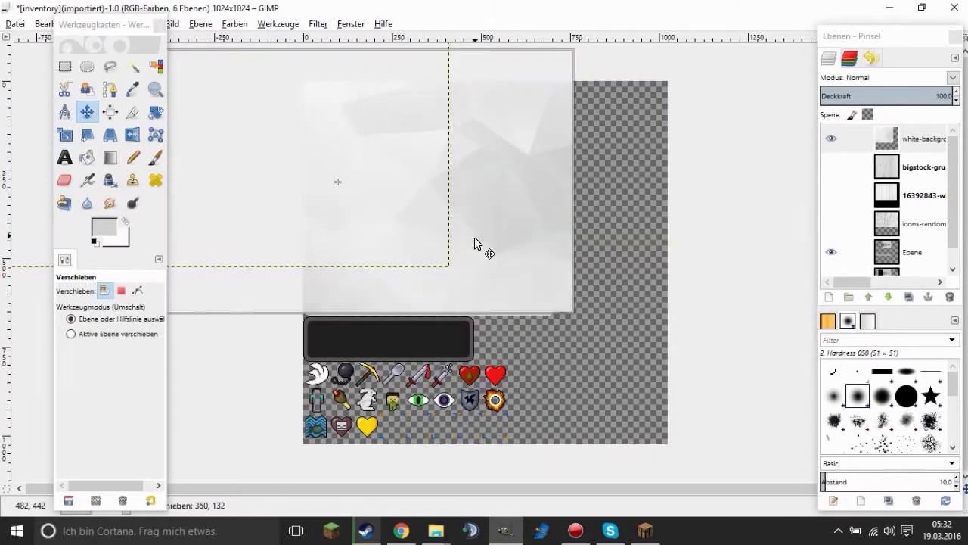
{"action": "scroll", "coordinate": [408, 246], "scroll_direction": "up", "scroll_amount": 3}
{"action": "scroll", "coordinate": [406, 257], "scroll_direction": "down", "scroll_amount": 3}
{"action": "left_click", "coordinate": [953, 77]}
{"action": "left_click", "coordinate": [893, 393]}
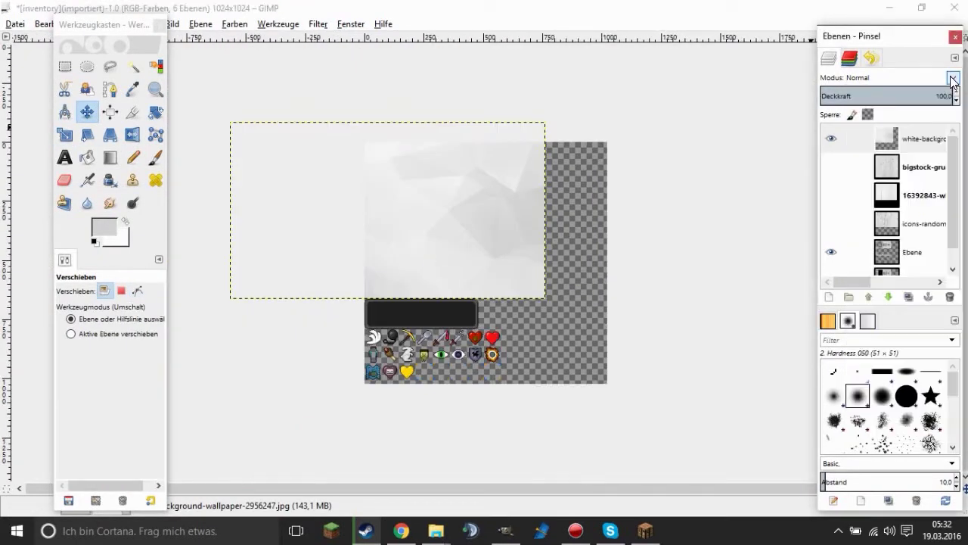
{"action": "left_click", "coordinate": [831, 138]}
{"action": "left_click", "coordinate": [825, 249]}
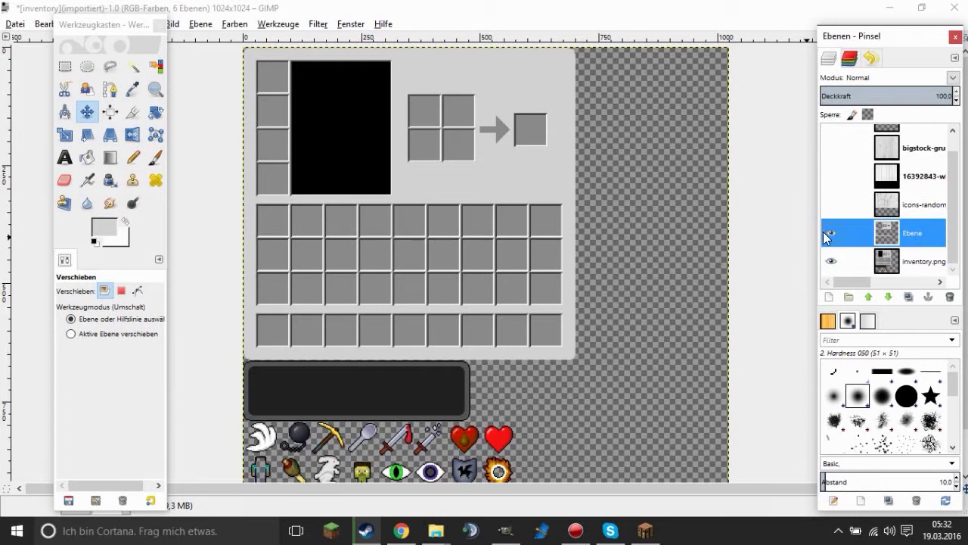
Fuzzy-select the slots and fill them black on new layer Ebene #1.
{"action": "scroll", "coordinate": [508, 137], "scroll_direction": "up", "scroll_amount": 1}
{"action": "left_click", "coordinate": [132, 67]}
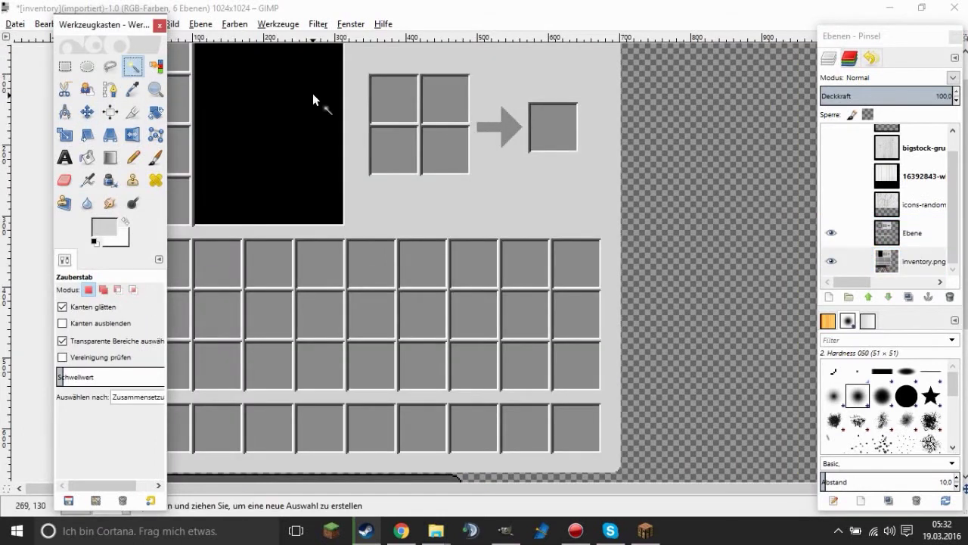
{"action": "scroll", "coordinate": [313, 93], "scroll_direction": "down", "scroll_amount": 3}
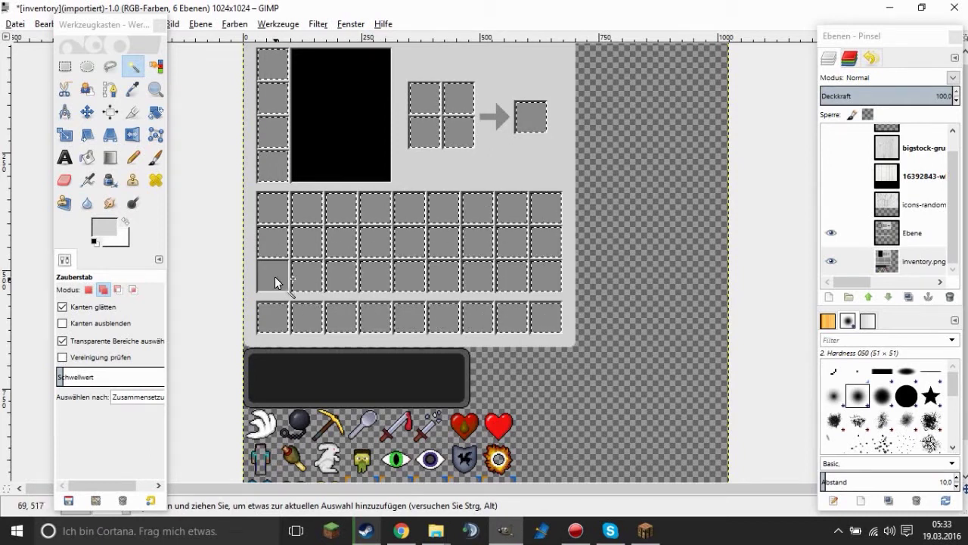
{"action": "key", "text": "d"}
{"action": "key", "text": "shift+b"}
{"action": "key", "text": "ctrl+comma"}
{"action": "left_click", "coordinate": [893, 257]}
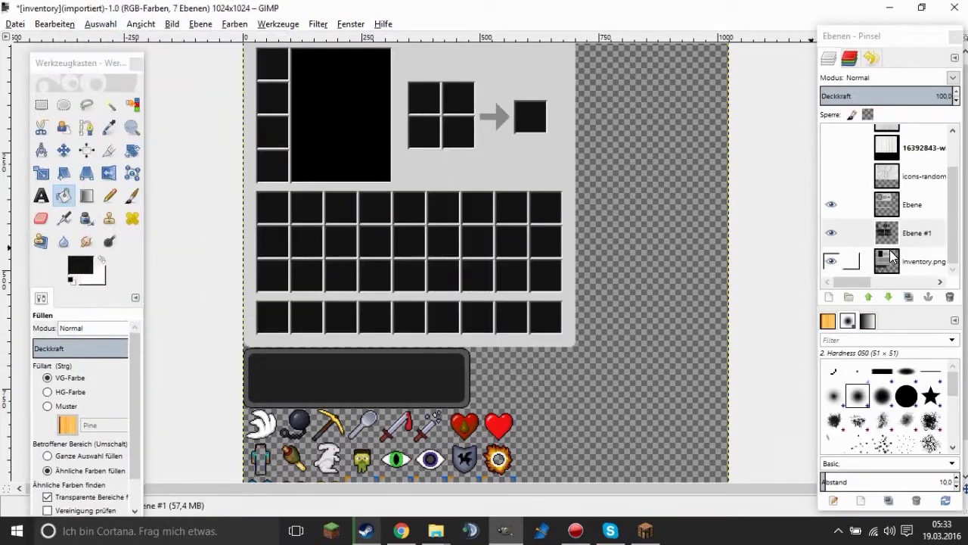
Add layer Ebene #2 and fill the large preview box grey, clearing the selection.
{"action": "key", "text": "u"}
{"action": "key", "text": "shift+ctrl+n"}
{"action": "key", "text": "Return"}
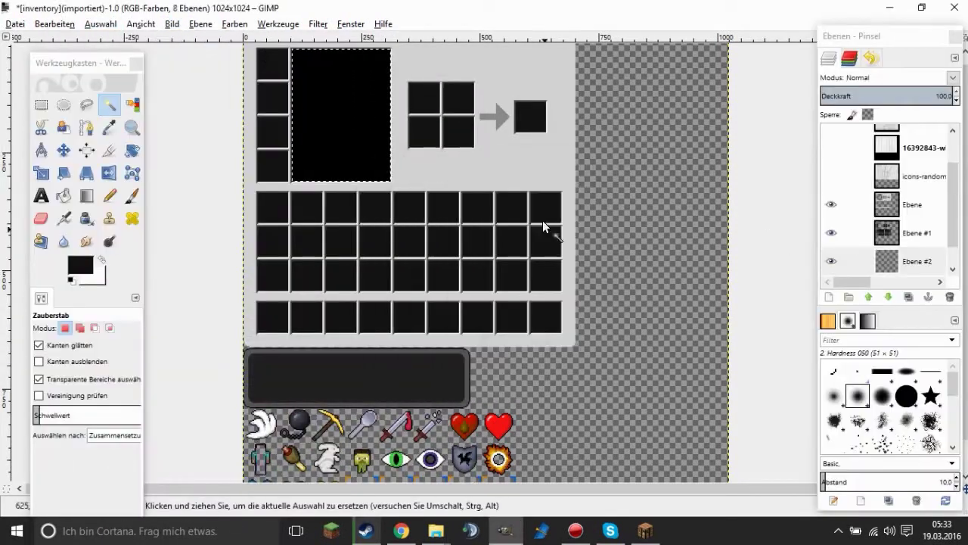
{"action": "key", "text": "shift+b"}
{"action": "left_click", "coordinate": [341, 114]}
{"action": "key", "text": "shift+ctrl+a"}
{"action": "left_click", "coordinate": [831, 261]}
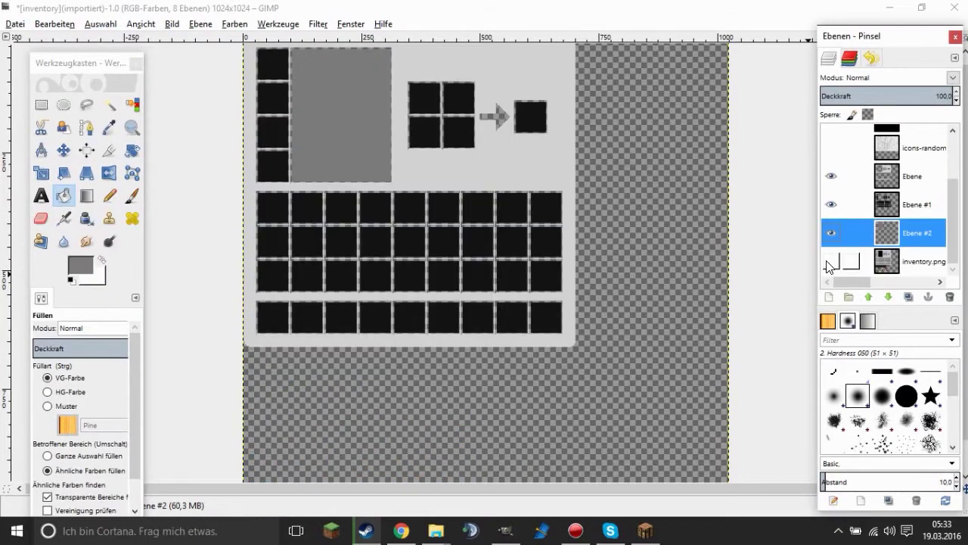
Compare against the original inventory and leave the inventory.png layer hidden.
{"action": "left_click", "coordinate": [831, 261]}
{"action": "left_click", "coordinate": [831, 261]}
{"action": "left_click", "coordinate": [830, 261]}
{"action": "left_click", "coordinate": [830, 261]}
{"action": "left_click", "coordinate": [830, 261]}
{"action": "left_click", "coordinate": [830, 261]}
{"action": "left_click", "coordinate": [912, 176]}
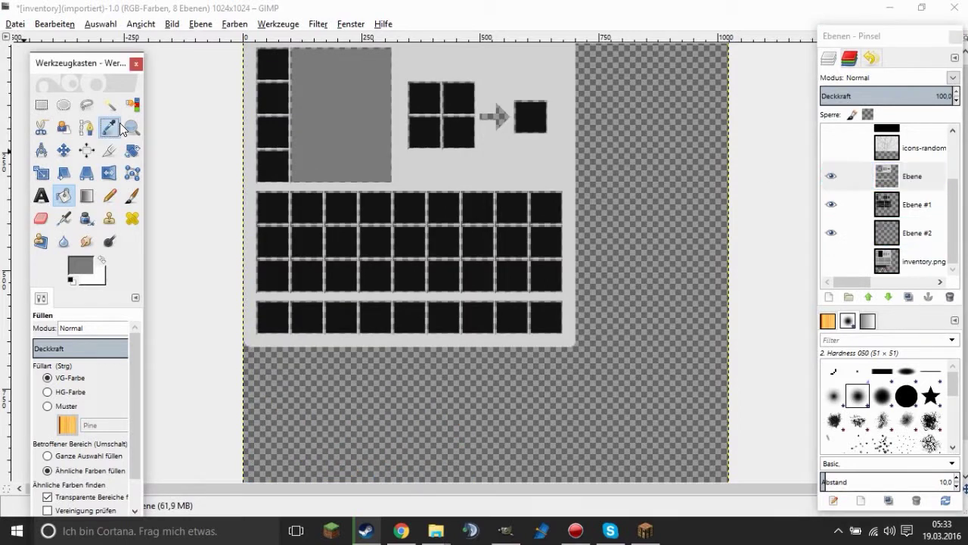
{"action": "left_click", "coordinate": [109, 195]}
Paint a light-grey dot on the top-left slot and lower the grey panel layer beneath the slots.
{"action": "left_click", "coordinate": [269, 72]}
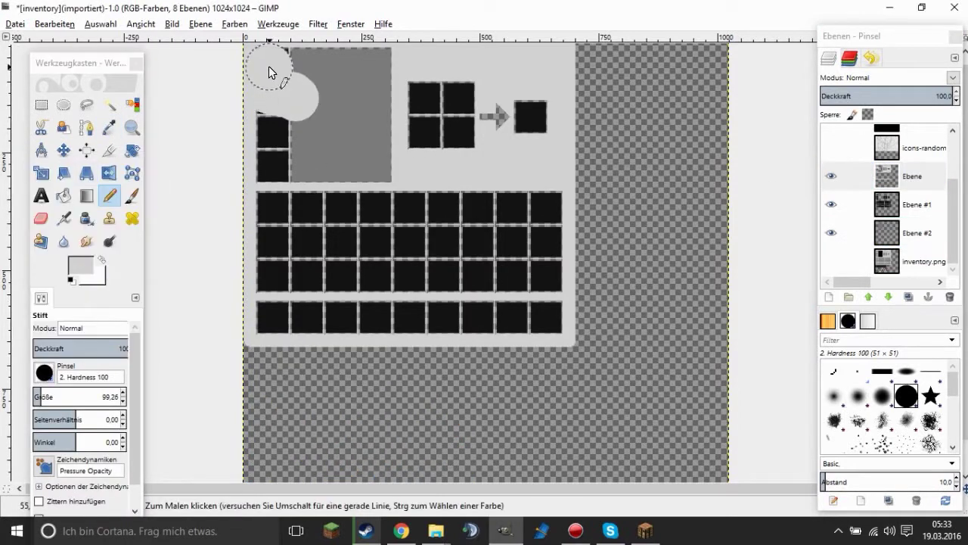
{"action": "key", "text": "shift+Page_Down"}
{"action": "key", "text": "shift+Page_Down"}
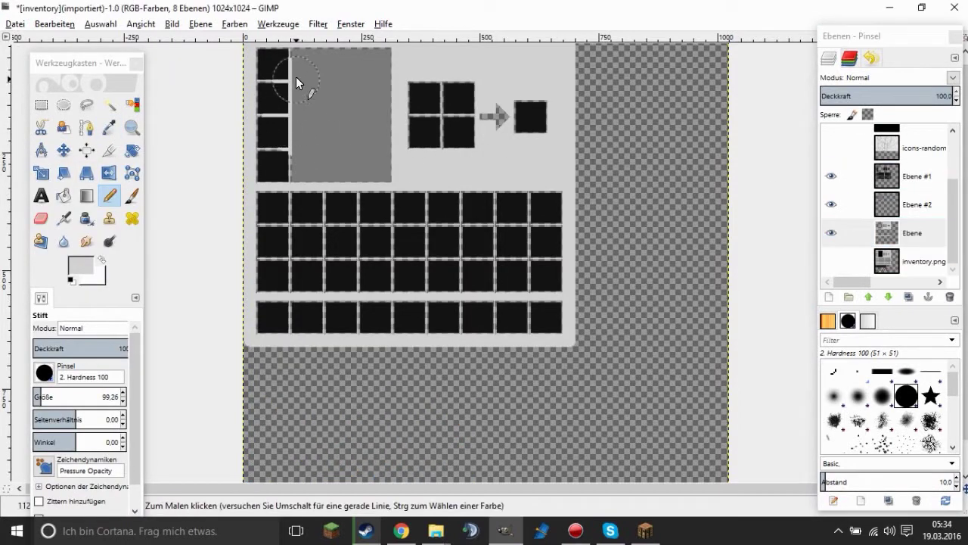
{"action": "key", "text": "r"}
{"action": "left_click_drag", "start_coordinate": [249, 48], "coordinate": [487, 289]}
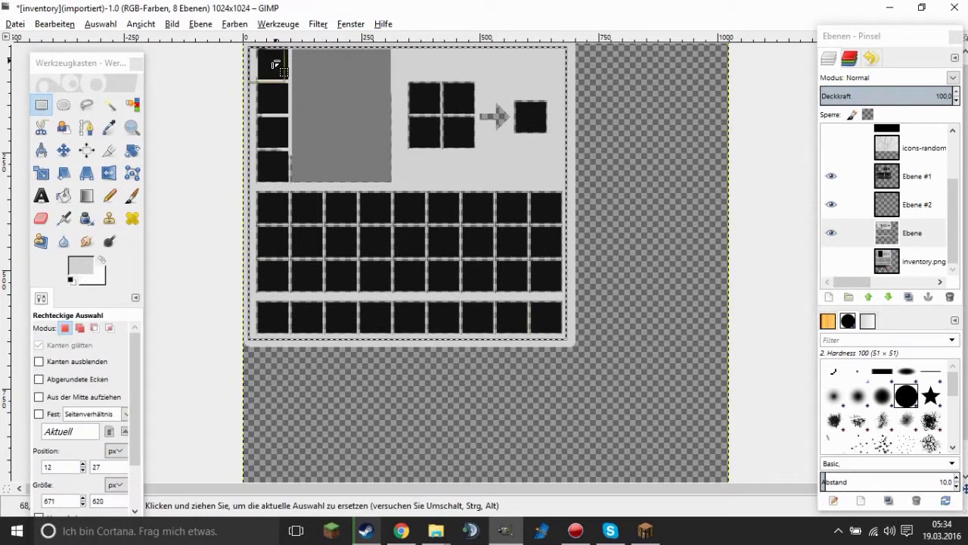
{"action": "key", "text": "shift+b"}
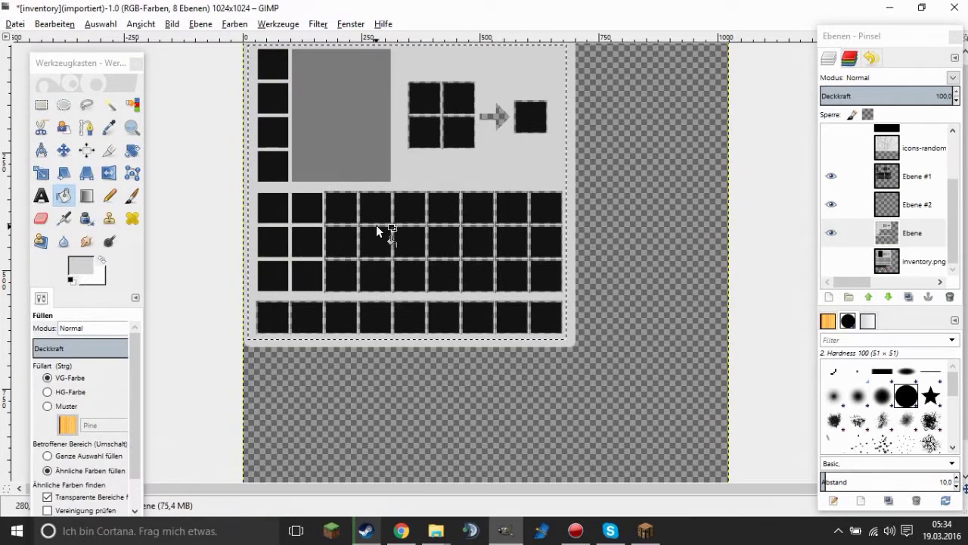
{"action": "key", "text": "n"}
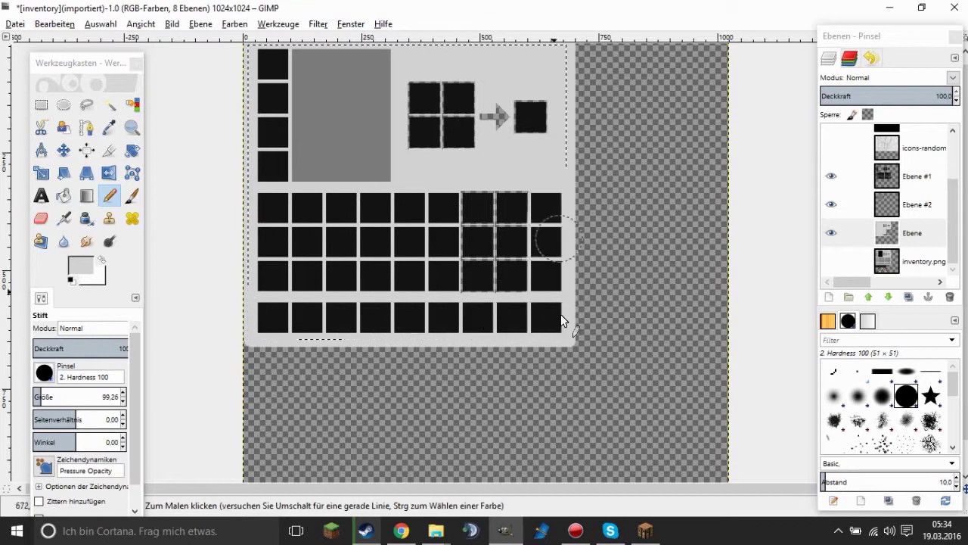
Show the white wallpaper layer and move it lower in the stack over the inventory.
{"action": "left_click", "coordinate": [100, 23]}
{"action": "left_click", "coordinate": [108, 56]}
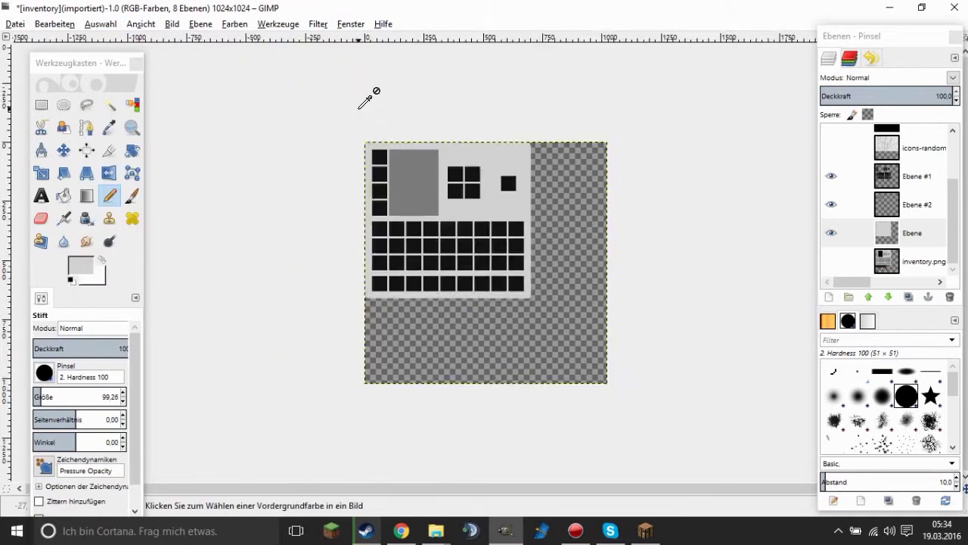
{"action": "left_click", "coordinate": [831, 261]}
{"action": "left_click", "coordinate": [831, 261]}
{"action": "left_click", "coordinate": [831, 261]}
{"action": "scroll", "coordinate": [832, 197], "scroll_direction": "up", "scroll_amount": 3}
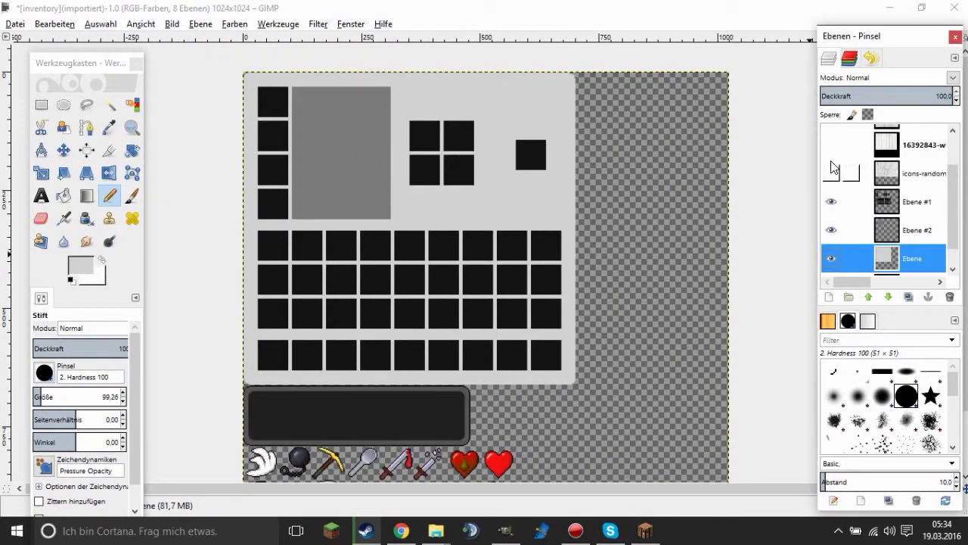
{"action": "left_click", "coordinate": [830, 138]}
{"action": "scroll", "coordinate": [953, 79], "scroll_direction": "up", "scroll_amount": 5}
{"action": "scroll", "coordinate": [954, 79], "scroll_direction": "down", "scroll_amount": 5}
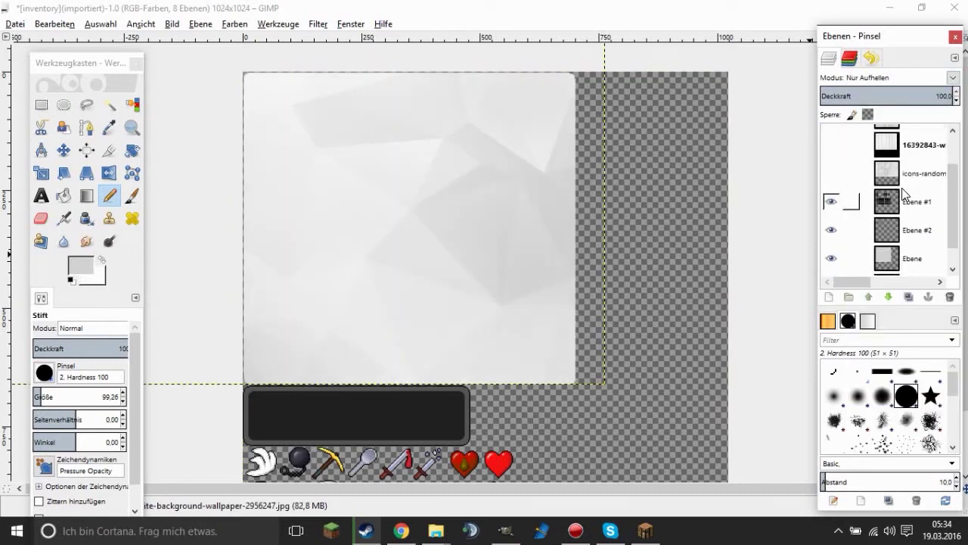
{"action": "scroll", "coordinate": [953, 79], "scroll_direction": "up", "scroll_amount": 5}
{"action": "scroll", "coordinate": [953, 78], "scroll_direction": "down", "scroll_amount": 5}
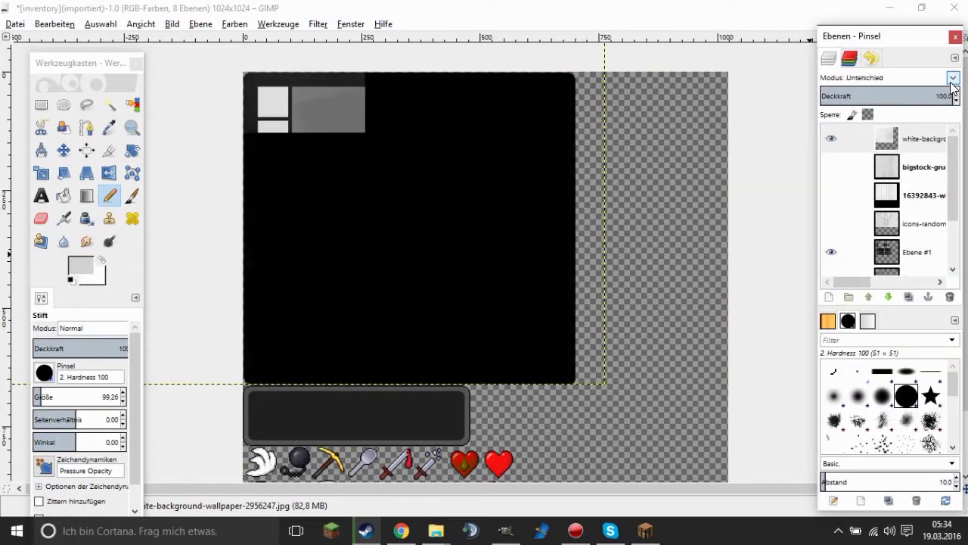
{"action": "mouse_move", "coordinate": [900, 139]}
{"action": "left_mouse_down"}
{"action": "mouse_move", "coordinate": [900, 265]}
{"action": "mouse_move", "coordinate": [890, 224]}
{"action": "mouse_move", "coordinate": [867, 221]}
{"action": "left_mouse_up"}
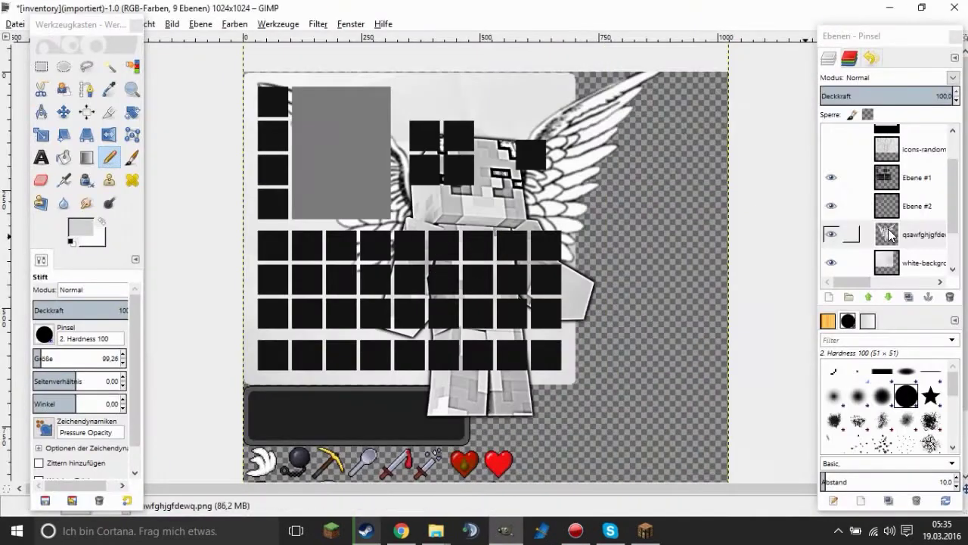
Shrink the angel picture, move it to the panel's upper right, and place it beneath the black slots.
{"action": "key", "text": "shift+t"}
{"action": "left_click_drag", "start_coordinate": [729, 481], "coordinate": [611, 402]}
{"action": "key", "text": "Return"}
{"action": "key", "text": "m"}
{"action": "left_click_drag", "start_coordinate": [404, 198], "coordinate": [462, 167]}
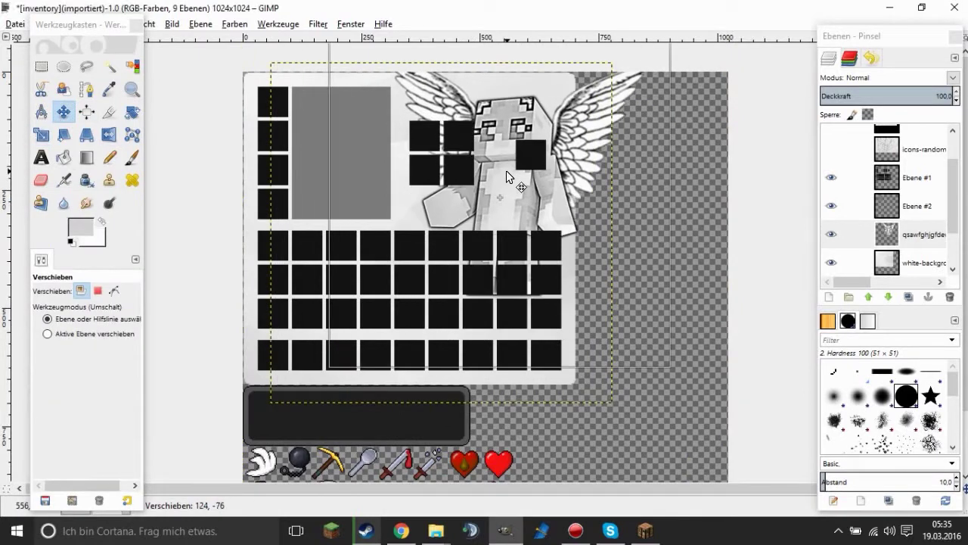
{"action": "mouse_move", "coordinate": [887, 234]}
{"action": "left_mouse_down"}
{"action": "mouse_move", "coordinate": [898, 174]}
{"action": "mouse_move", "coordinate": [895, 217]}
{"action": "left_mouse_up"}
{"action": "left_click_drag", "start_coordinate": [547, 184], "coordinate": [529, 183]}
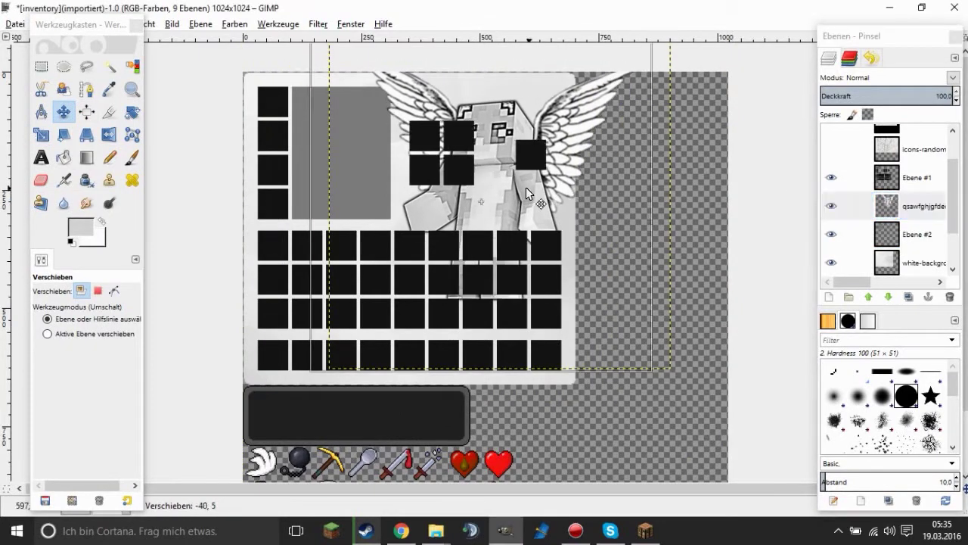
Mirror the angel horizontally, nudge it down-right, and set its mode to Multiplikation.
{"action": "key", "text": "shift+f"}
{"action": "left_click", "coordinate": [475, 146]}
{"action": "key", "text": "m"}
{"action": "left_click_drag", "start_coordinate": [474, 147], "coordinate": [506, 157]}
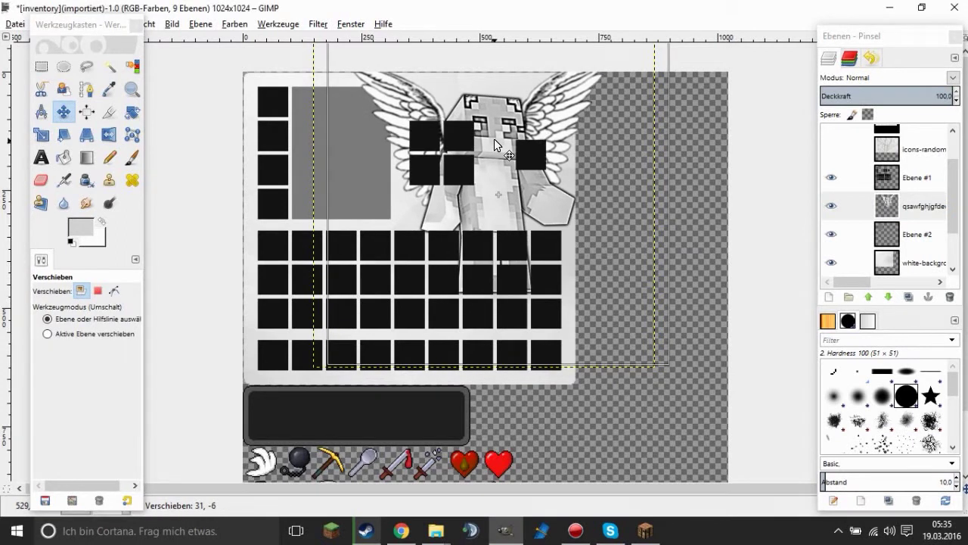
{"action": "left_click", "coordinate": [952, 78]}
{"action": "scroll", "coordinate": [952, 78], "scroll_direction": "up", "scroll_amount": 10}
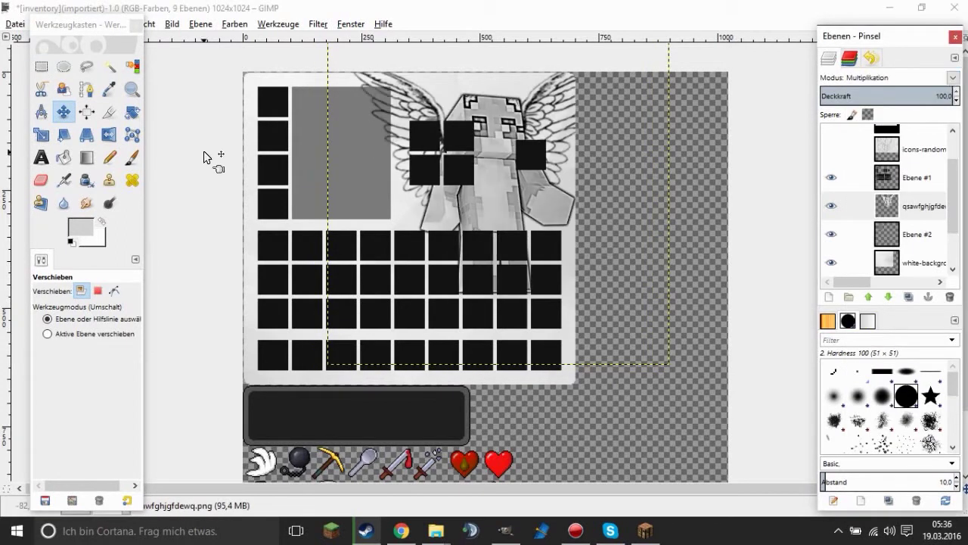
{"action": "key", "text": "minus"}
Brush a soft white haze beneath the angel on the Ebene #2 layer.
{"action": "left_click", "coordinate": [887, 239]}
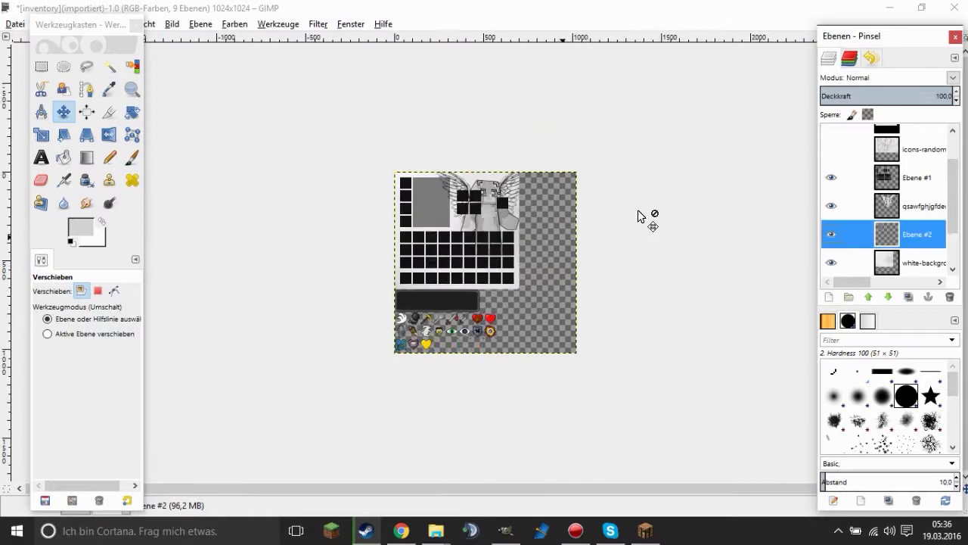
{"action": "key", "text": "plus"}
{"action": "key", "text": "shift+e"}
{"action": "left_click", "coordinate": [133, 156]}
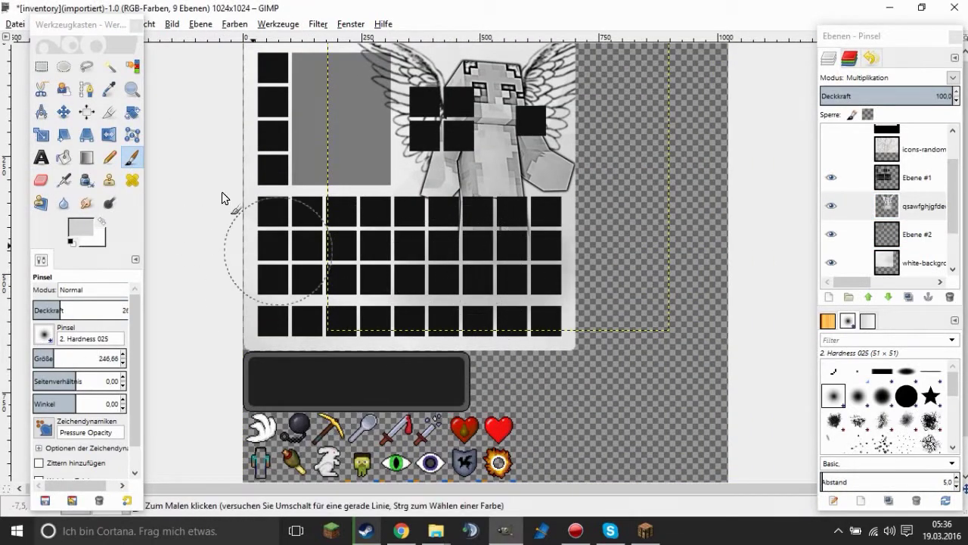
{"action": "key", "text": "minus"}
{"action": "key", "text": "minus"}
{"action": "key", "text": "plus"}
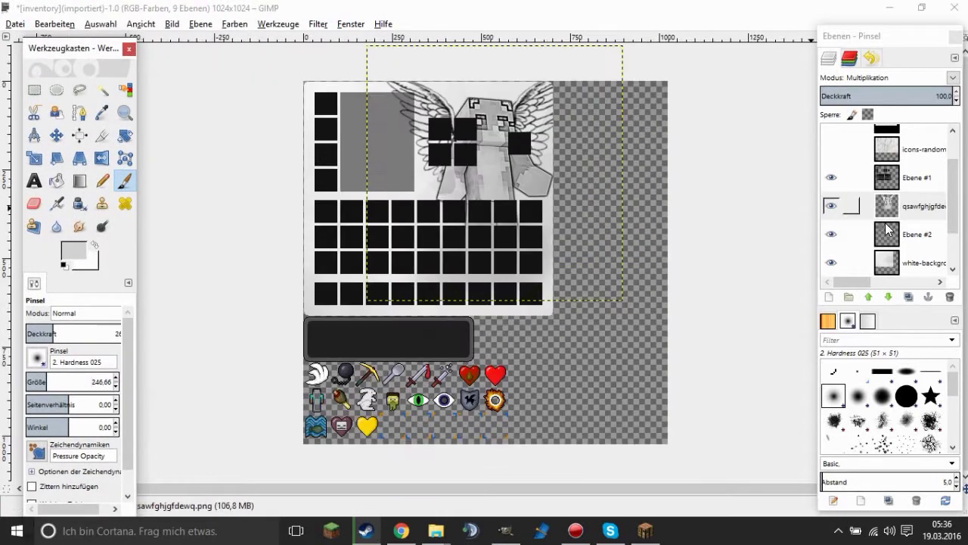
Fill the first slot of the main grid with dark grey on Ebene #1.
{"action": "left_click", "coordinate": [831, 177]}
{"action": "left_click", "coordinate": [886, 177]}
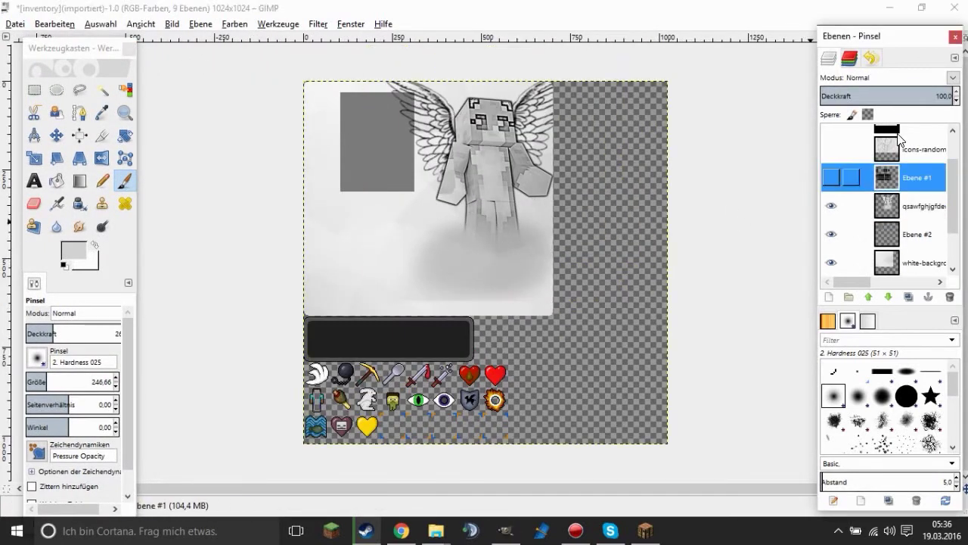
{"action": "left_click", "coordinate": [831, 177]}
{"action": "key", "text": "plus"}
{"action": "left_click", "coordinate": [57, 181]}
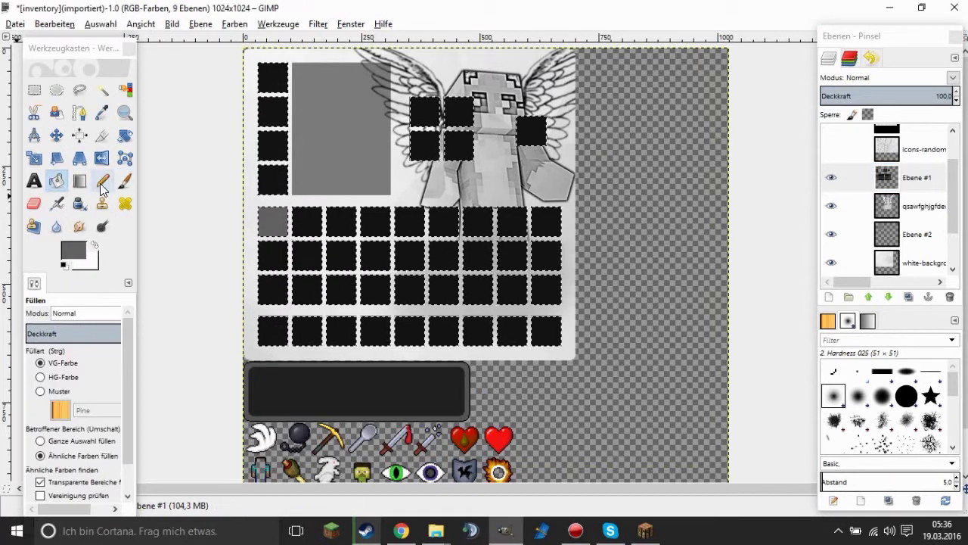
Fill all the selected inventory slots with white.
{"action": "left_click", "coordinate": [102, 180]}
{"action": "key", "text": "ctrl+comma"}
{"action": "scroll", "coordinate": [955, 78], "scroll_direction": "down", "scroll_amount": 4}
{"action": "scroll", "coordinate": [955, 78], "scroll_direction": "down", "scroll_amount": 1}
{"action": "scroll", "coordinate": [951, 78], "scroll_direction": "down", "scroll_amount": 2}
{"action": "scroll", "coordinate": [947, 78], "scroll_direction": "down", "scroll_amount": 1}
{"action": "scroll", "coordinate": [946, 79], "scroll_direction": "up", "scroll_amount": 8}
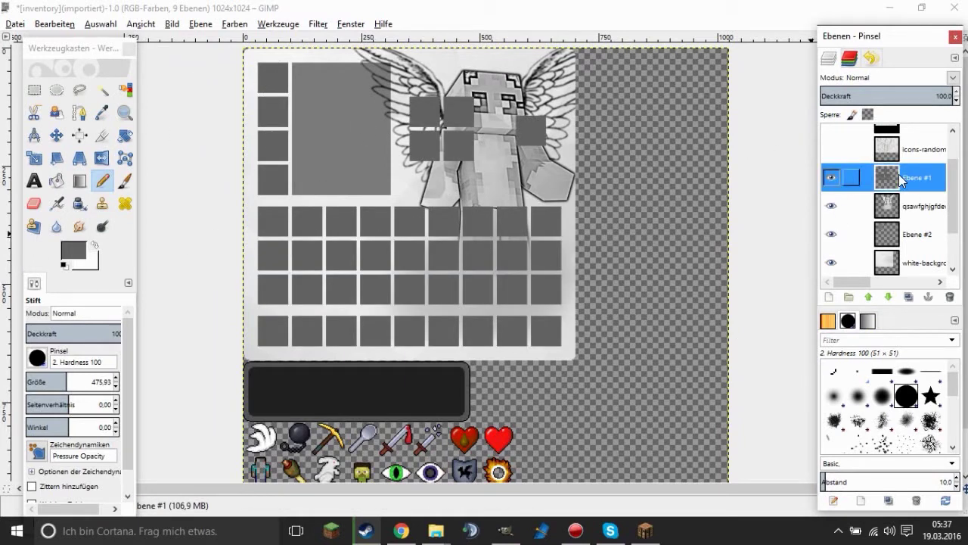
{"action": "left_click", "coordinate": [73, 250]}
{"action": "left_click", "coordinate": [210, 364]}
{"action": "key", "text": "ctrl+comma"}
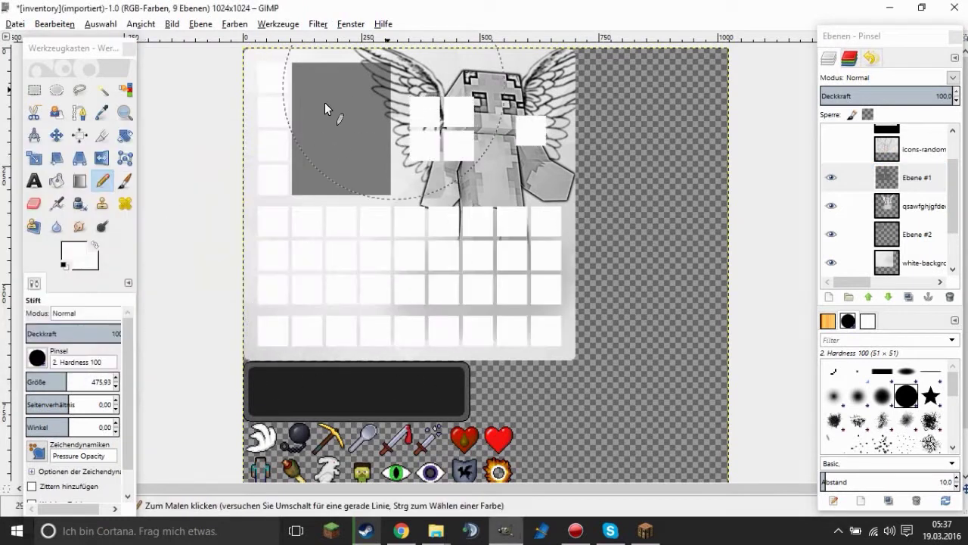
Duplicate the slot layer, colorize the copy black and Gaussian-blur it into a soft shadow.
{"action": "left_click", "coordinate": [906, 298]}
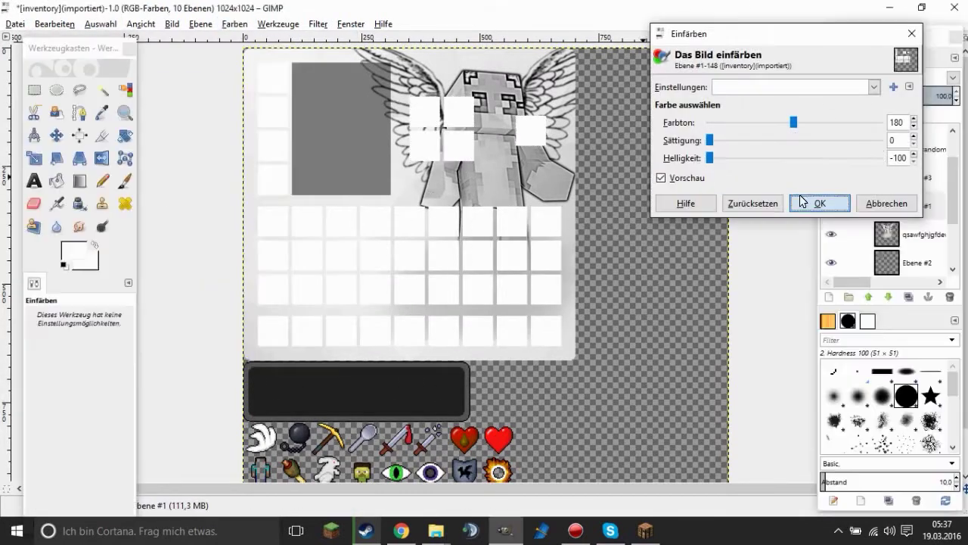
{"action": "left_click", "coordinate": [809, 202]}
{"action": "left_click", "coordinate": [521, 421]}
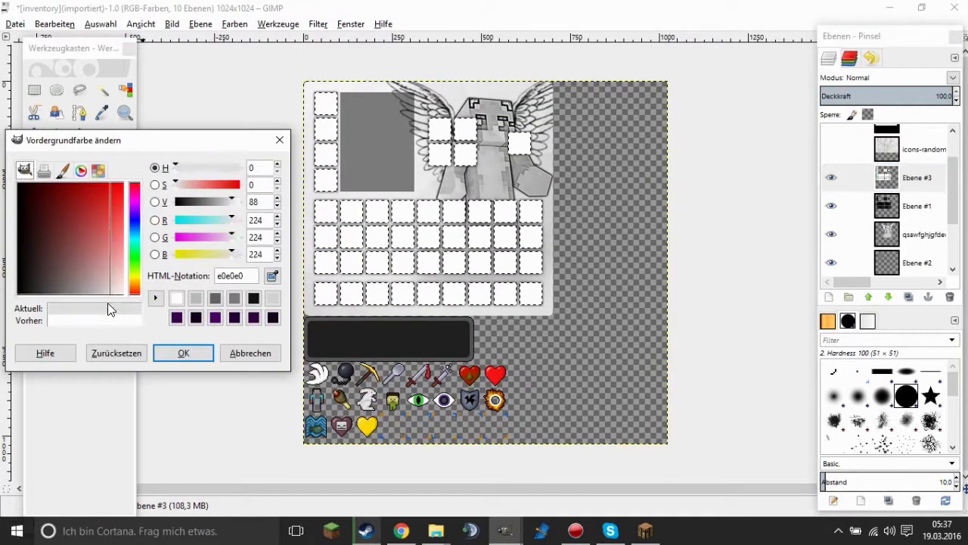
{"action": "scroll", "coordinate": [306, 186], "scroll_direction": "down", "scroll_amount": 1}
{"action": "scroll", "coordinate": [307, 189], "scroll_direction": "up", "scroll_amount": 1}
{"action": "scroll", "coordinate": [299, 194], "scroll_direction": "up", "scroll_amount": 1}
{"action": "scroll", "coordinate": [893, 175], "scroll_direction": "up", "scroll_amount": 2}
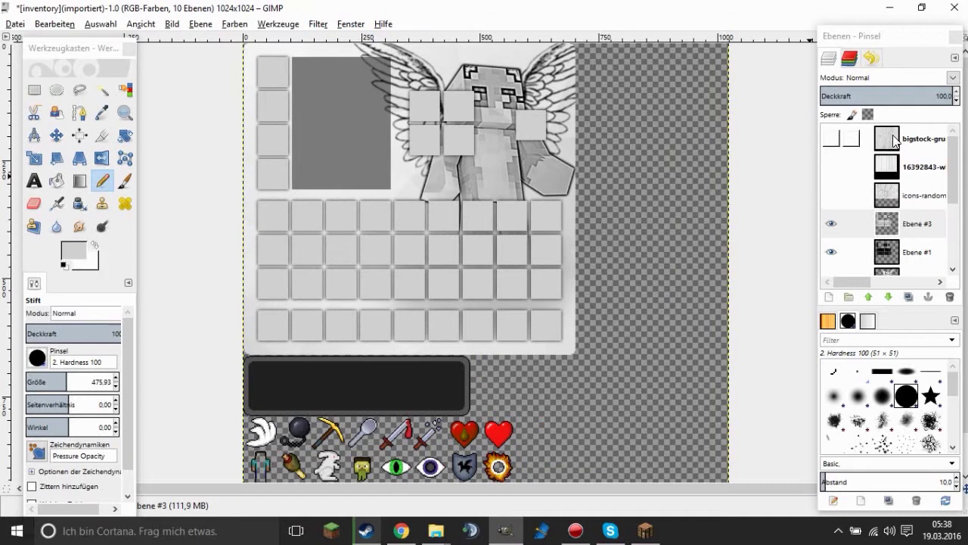
{"action": "key", "text": "f"}
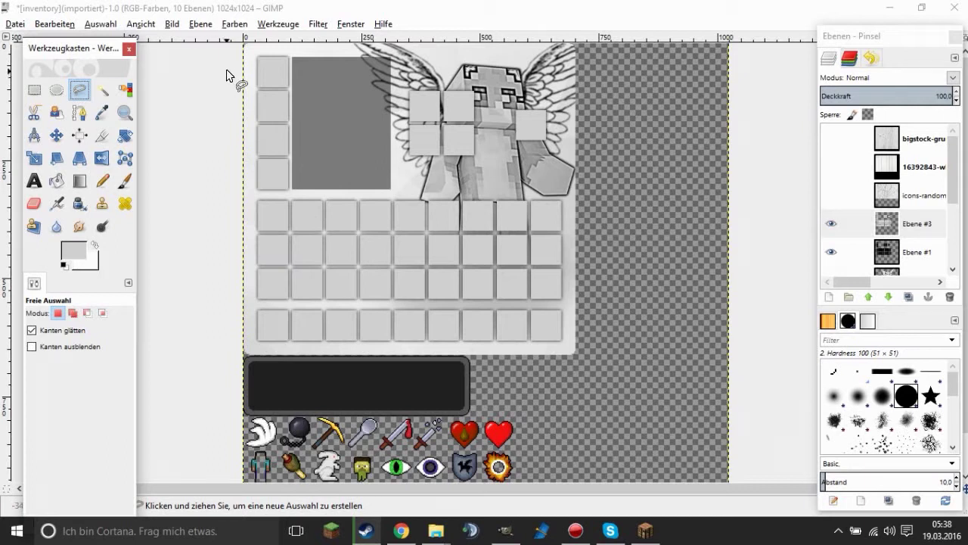
Draw a jagged, torn-paper freehand outline around the inventory panel.
{"action": "left_click_drag", "start_coordinate": [226, 71], "coordinate": [281, 46]}
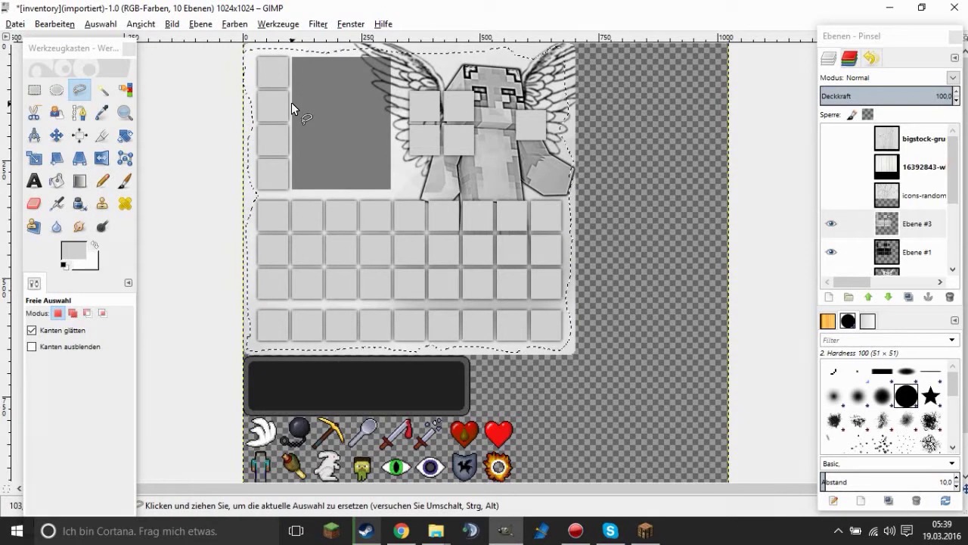
{"action": "left_click", "coordinate": [223, 70]}
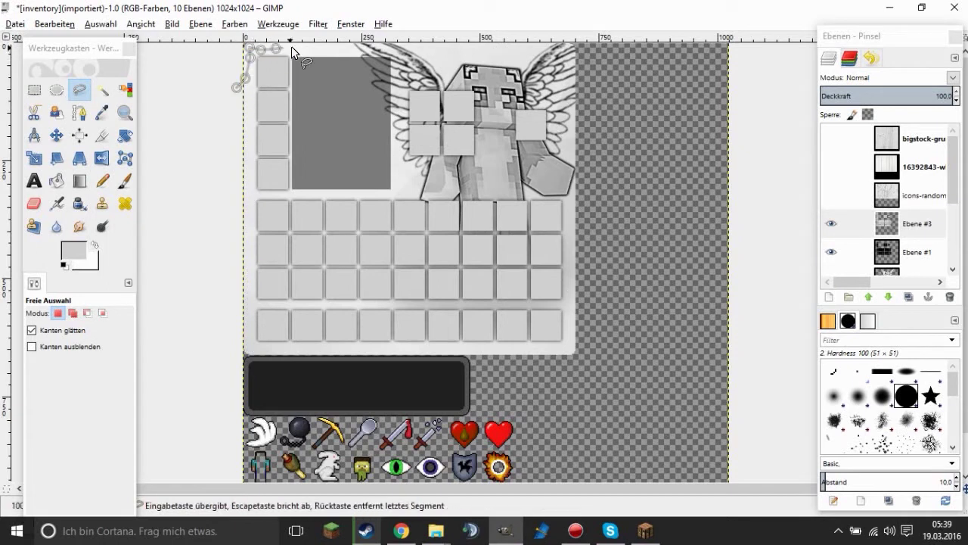
{"action": "left_click_drag", "start_coordinate": [459, 60], "coordinate": [568, 66]}
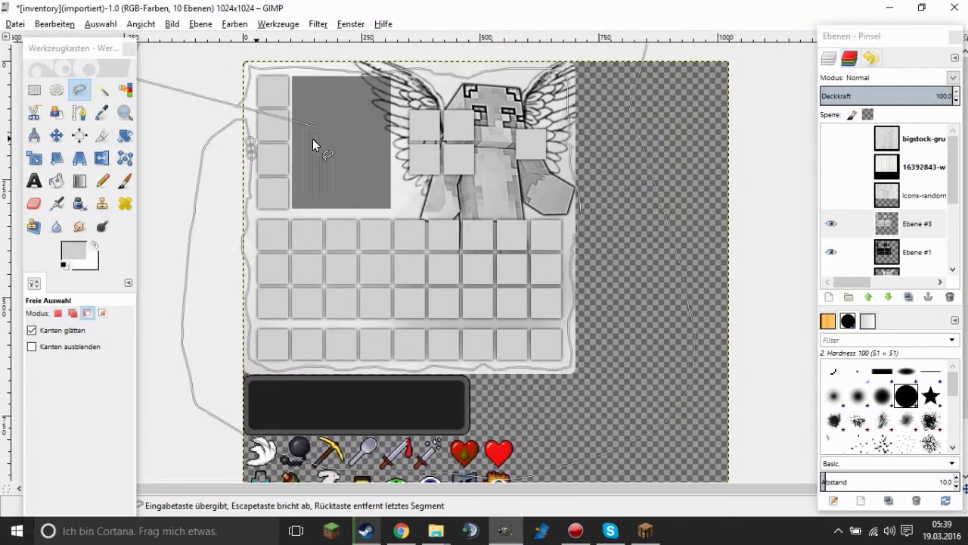
{"action": "key", "text": "Return"}
Cut the area outside the ragged border from each layer, restoring the original texture layer.
{"action": "right_click", "coordinate": [508, 114]}
{"action": "left_click", "coordinate": [663, 217]}
{"action": "scroll", "coordinate": [895, 227], "scroll_direction": "down", "scroll_amount": 2}
{"action": "left_click", "coordinate": [855, 231]}
{"action": "right_click", "coordinate": [669, 156]}
{"action": "left_click", "coordinate": [563, 259]}
{"action": "right_click", "coordinate": [659, 168]}
{"action": "left_click", "coordinate": [558, 245]}
{"action": "right_click", "coordinate": [681, 151]}
{"action": "left_click", "coordinate": [780, 238]}
{"action": "key", "text": "ctrl+z"}
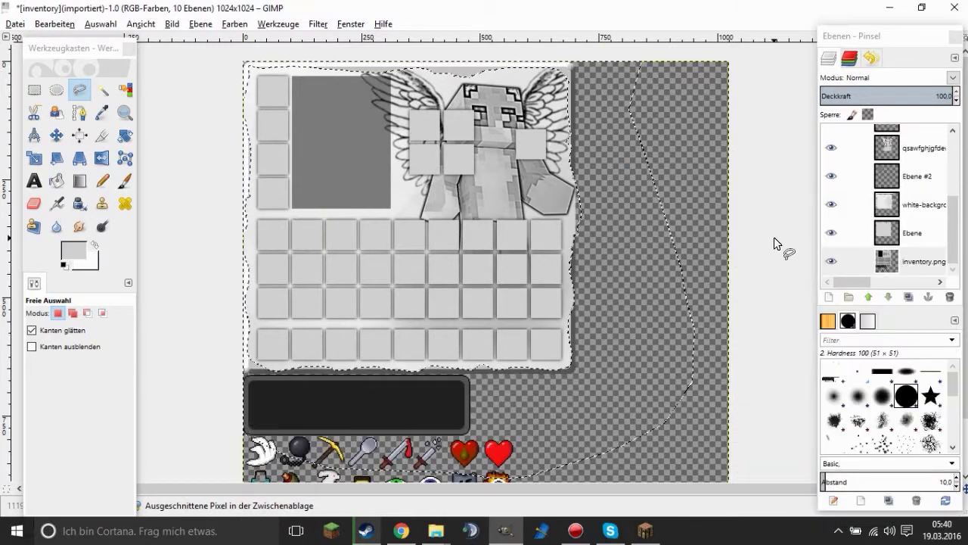
{"action": "left_click_drag", "start_coordinate": [30, 36], "coordinate": [63, 224]}
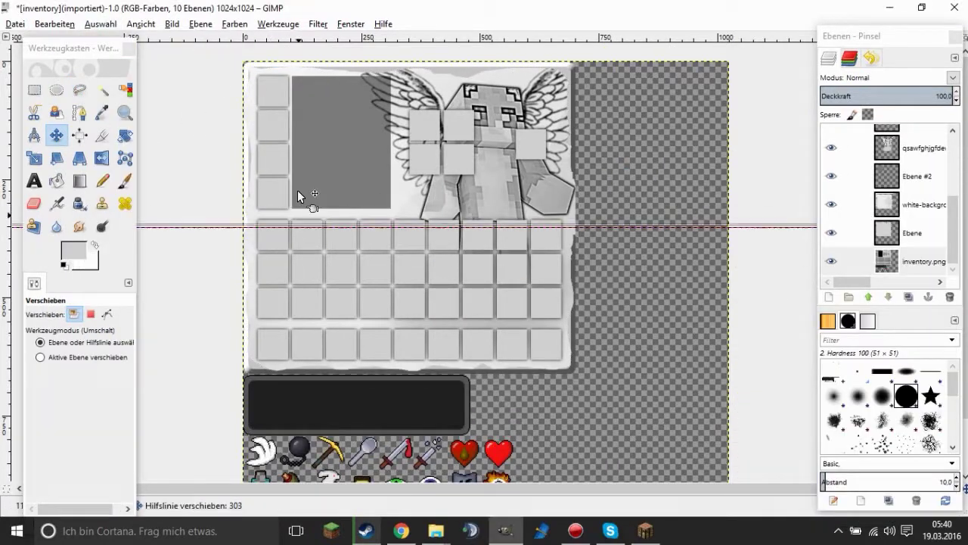
Cut out a rectangular region of stray pixels beside the panel.
{"action": "key", "text": "r"}
{"action": "scroll", "coordinate": [346, 328], "scroll_direction": "up", "scroll_amount": 3}
{"action": "scroll", "coordinate": [378, 119], "scroll_direction": "down", "scroll_amount": 2}
{"action": "scroll", "coordinate": [434, 186], "scroll_direction": "down", "scroll_amount": 5}
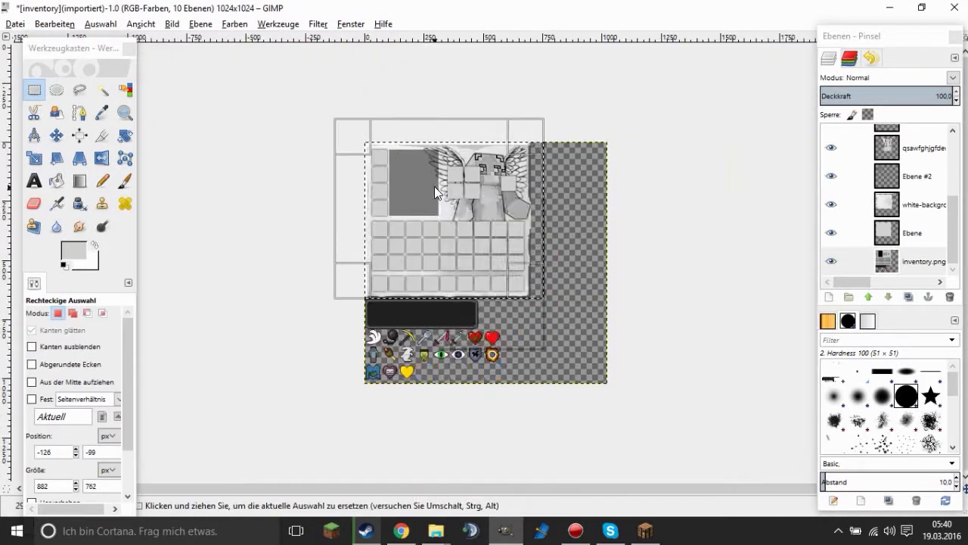
{"action": "key", "text": "ctrl+x"}
{"action": "key", "text": "plus"}
{"action": "key", "text": "plus"}
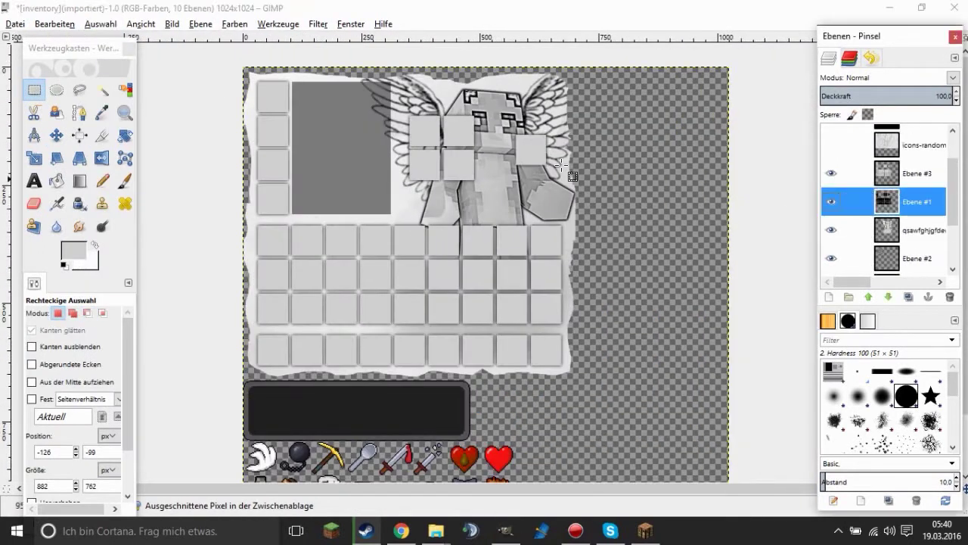
Outline the leftover pixels right of the torn edge by freehand and cut them away.
{"action": "left_click", "coordinate": [80, 90]}
{"action": "scroll", "coordinate": [670, 157], "scroll_direction": "up", "scroll_amount": 4}
{"action": "scroll", "coordinate": [662, 109], "scroll_direction": "down", "scroll_amount": 2}
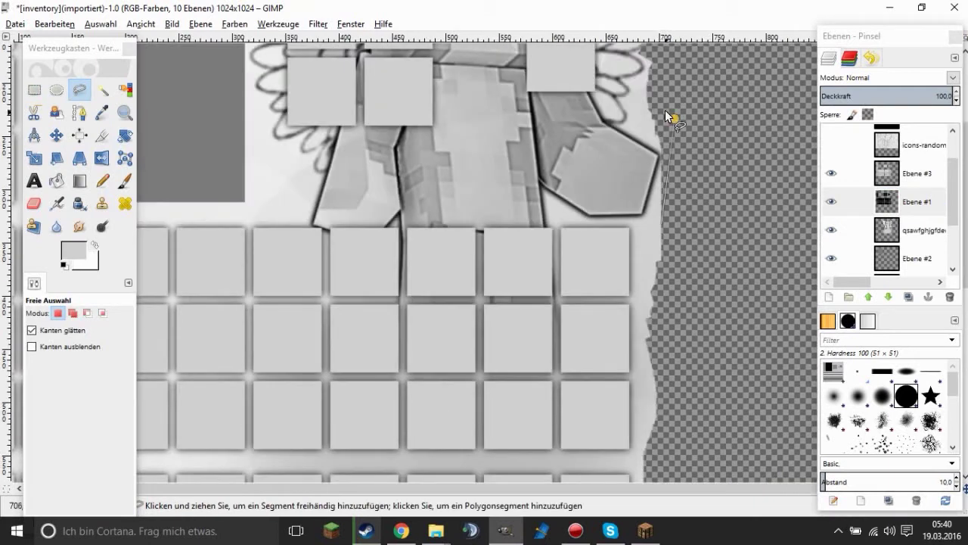
{"action": "scroll", "coordinate": [670, 152], "scroll_direction": "up", "scroll_amount": 1}
{"action": "scroll", "coordinate": [673, 151], "scroll_direction": "down", "scroll_amount": 1}
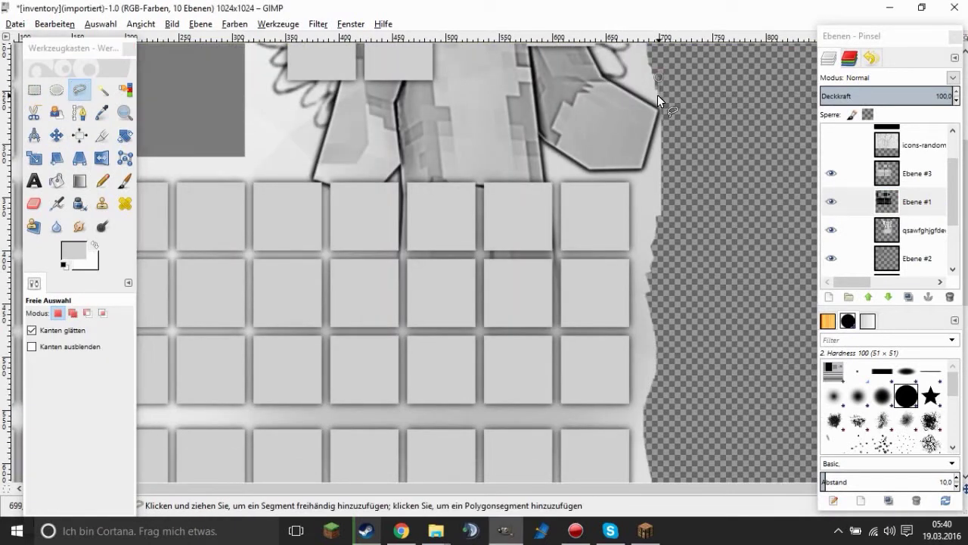
{"action": "key", "text": "m"}
{"action": "scroll", "coordinate": [594, 141], "scroll_direction": "up", "scroll_amount": 3}
{"action": "key", "text": "u"}
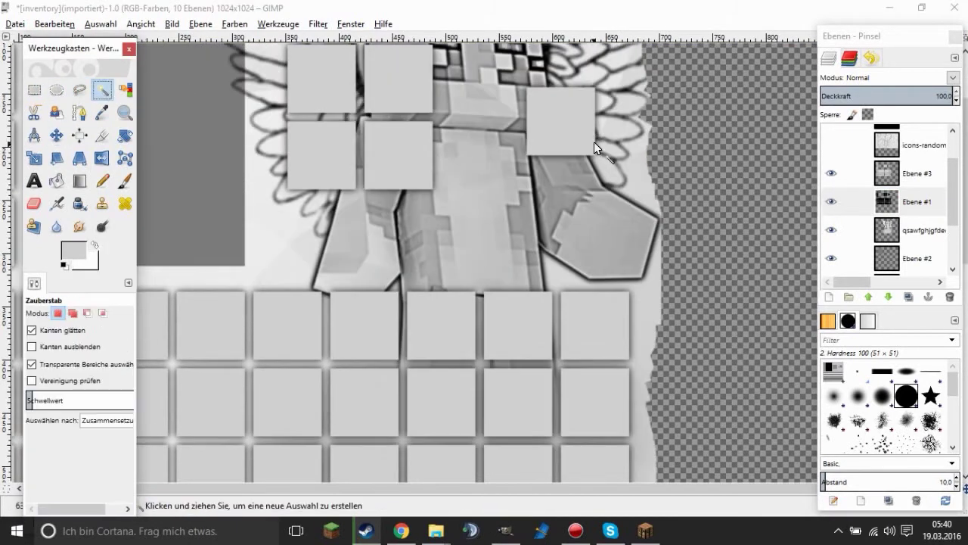
{"action": "key", "text": "ctrl+shift+a"}
{"action": "left_click", "coordinate": [79, 90]}
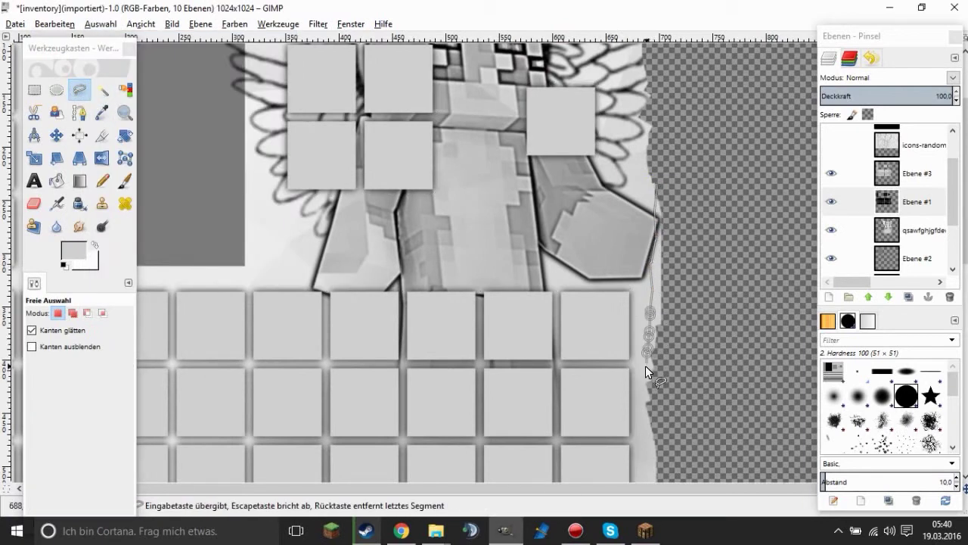
{"action": "key", "text": "Return"}
{"action": "right_click", "coordinate": [687, 281]}
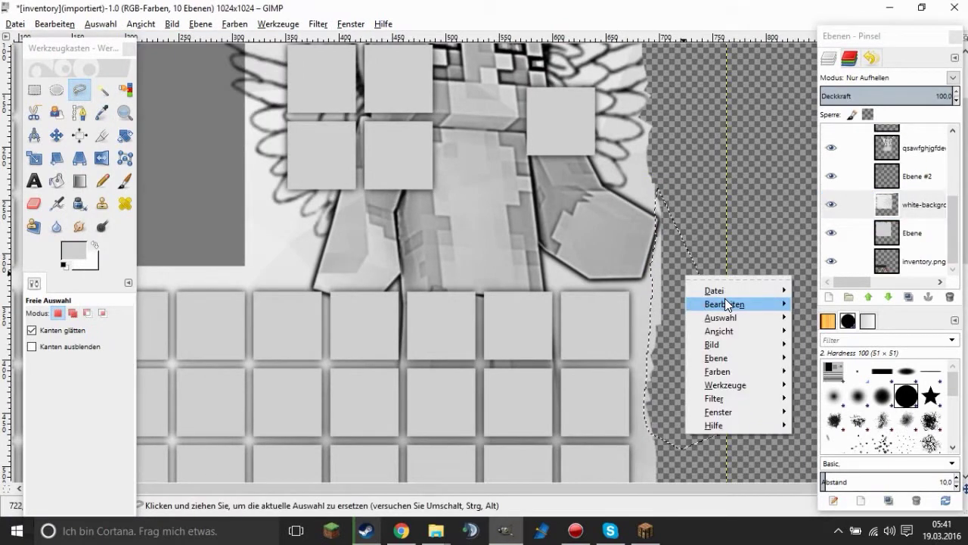
{"action": "key", "text": "ctrl+x"}
{"action": "key", "text": "Escape"}
Zoom out to fit the whole texture in the window.
{"action": "right_click", "coordinate": [718, 238]}
{"action": "key", "text": "Escape"}
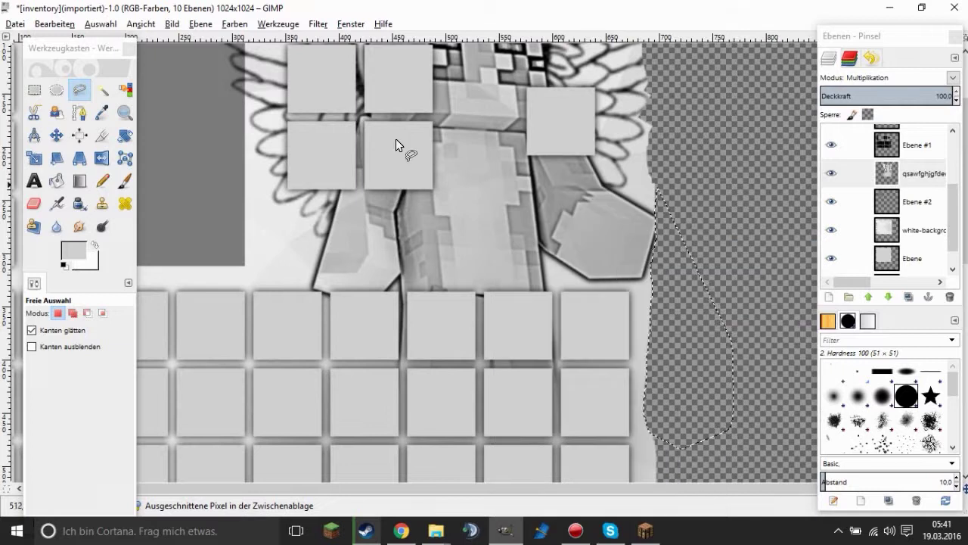
{"action": "key", "text": "ctrl+shift+j"}
{"action": "key", "text": "minus"}
{"action": "key", "text": "End"}
{"action": "key", "text": "minus"}
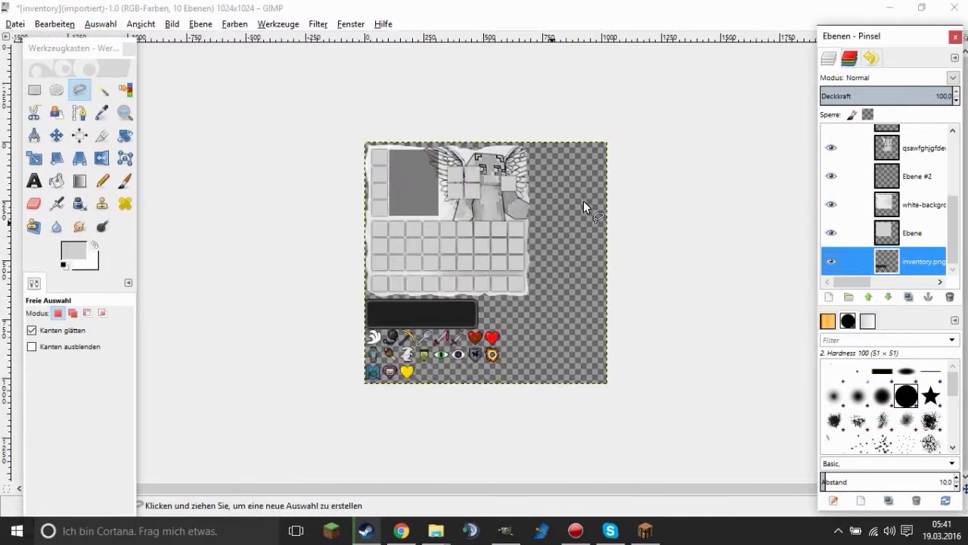
{"action": "key", "text": "plus"}
{"action": "key", "text": "plus"}
Fill the preview box on Ebene #2 with a lighter grey.
{"action": "scroll", "coordinate": [885, 204], "scroll_direction": "down", "scroll_amount": 1}
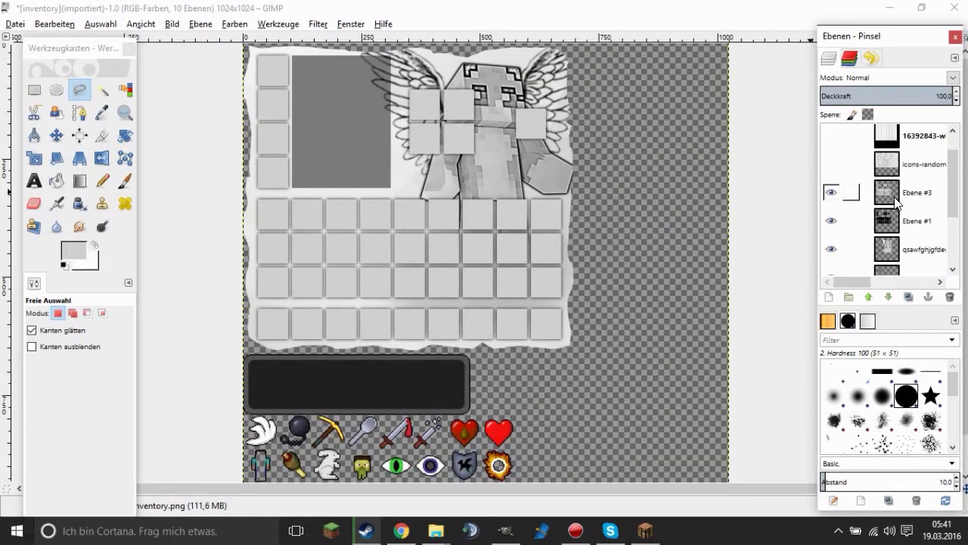
{"action": "left_click", "coordinate": [917, 227]}
{"action": "left_click", "coordinate": [102, 181]}
{"action": "left_click", "coordinate": [340, 125]}
{"action": "left_click", "coordinate": [73, 249]}
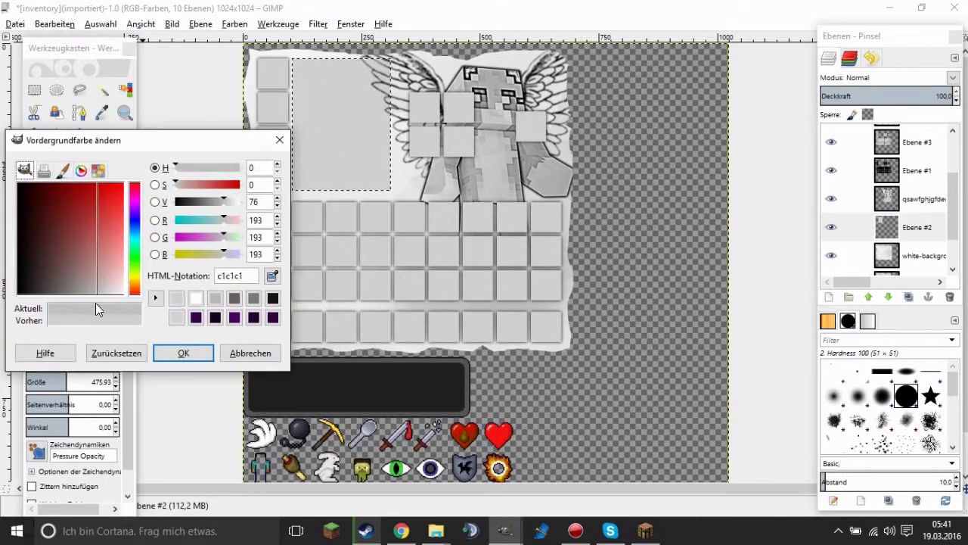
{"action": "left_click", "coordinate": [187, 350]}
{"action": "key", "text": "ctrl+shift+a"}
{"action": "key", "text": "minus"}
{"action": "key", "text": "plus"}
Colorize and Gaussian-blur the box layer, deleting the extra new layer.
{"action": "left_click", "coordinate": [234, 24]}
{"action": "left_click", "coordinate": [261, 72]}
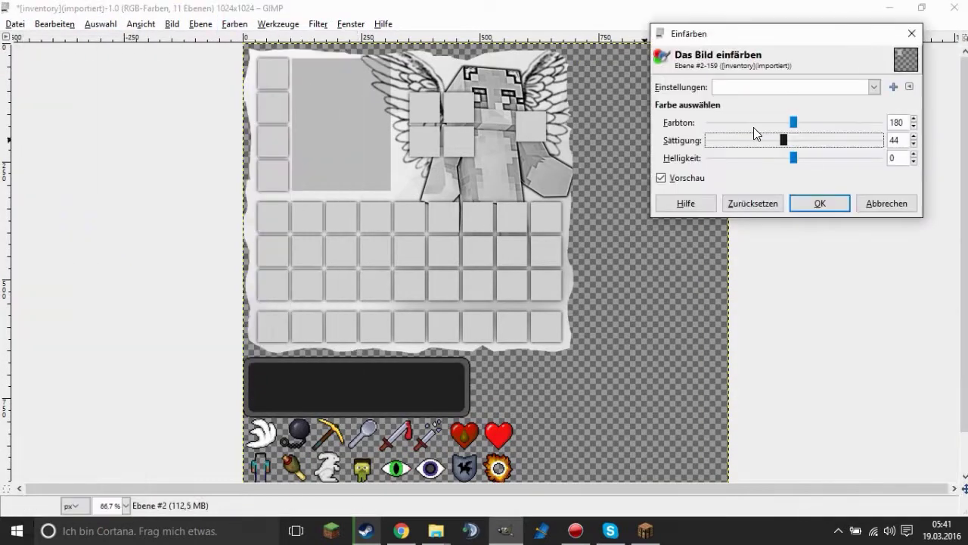
{"action": "left_click", "coordinate": [817, 201]}
{"action": "left_click", "coordinate": [318, 23]}
{"action": "left_click", "coordinate": [393, 52]}
{"action": "left_click", "coordinate": [528, 416]}
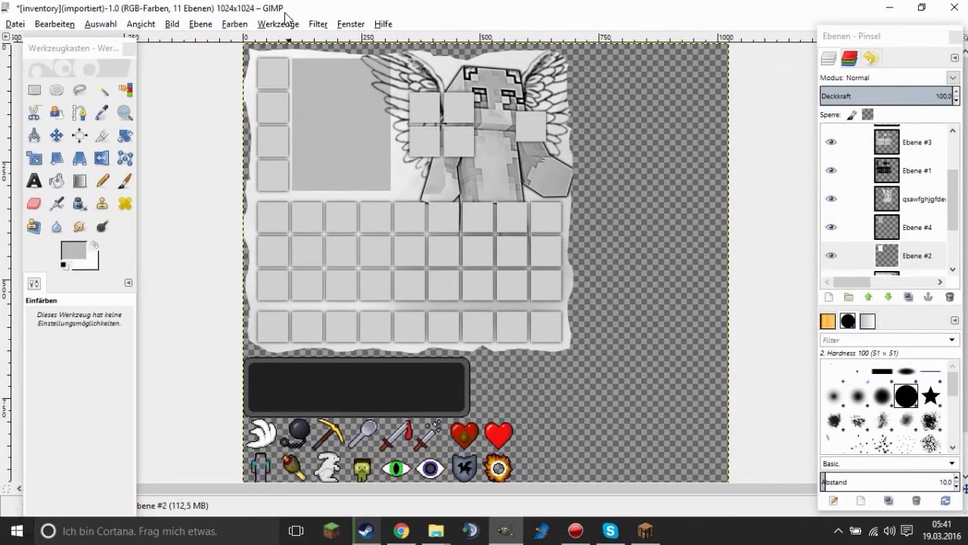
{"action": "left_click", "coordinate": [798, 204]}
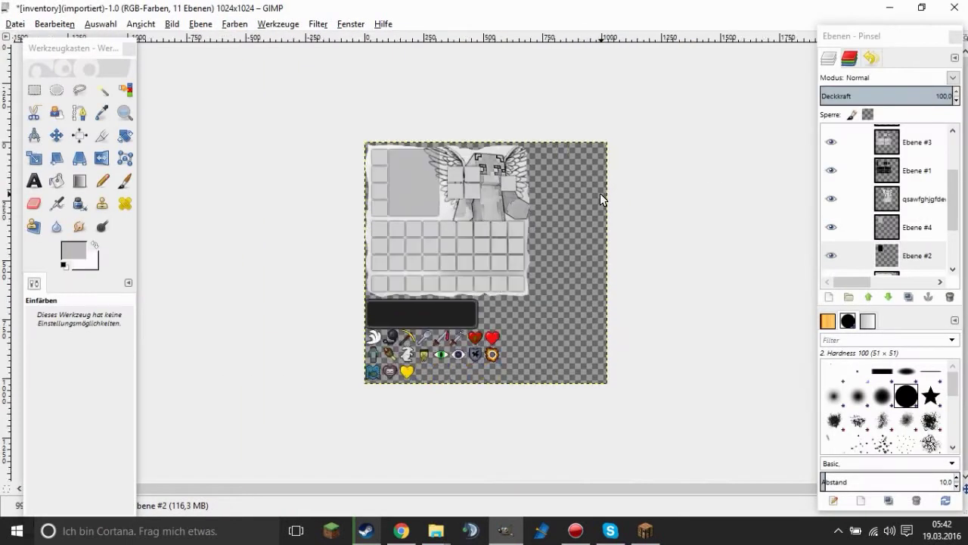
{"action": "left_click", "coordinate": [830, 255]}
Zoom to 100%, cut away the outlined edge of the preview box, and fit the image.
{"action": "key", "text": "plus"}
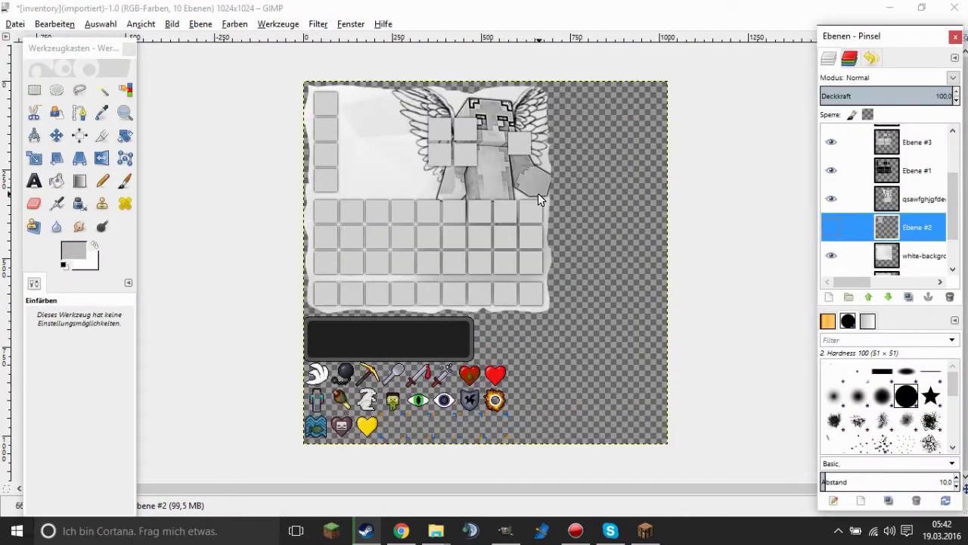
{"action": "left_click", "coordinate": [407, 538]}
{"action": "key", "text": "1"}
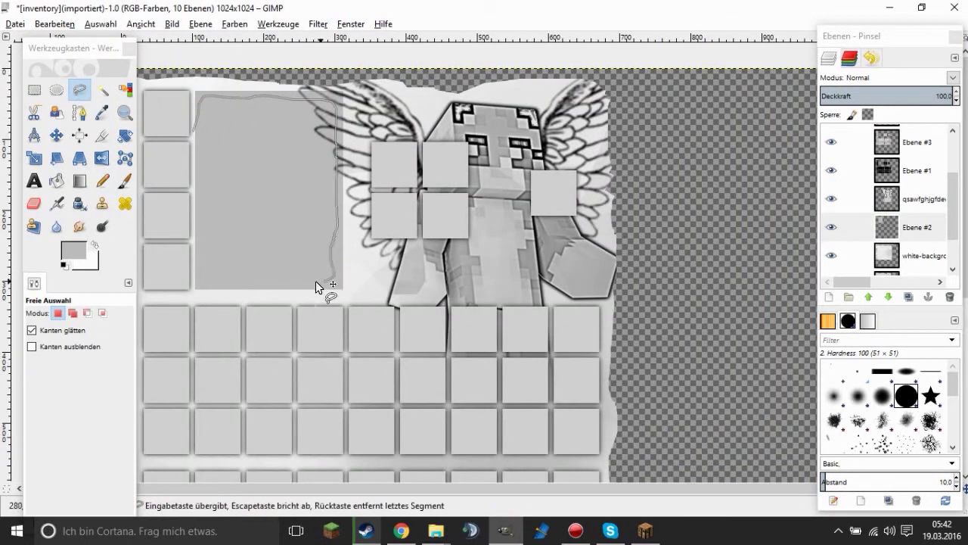
{"action": "key", "text": "Return"}
{"action": "right_click", "coordinate": [198, 102]}
{"action": "left_click", "coordinate": [357, 166]}
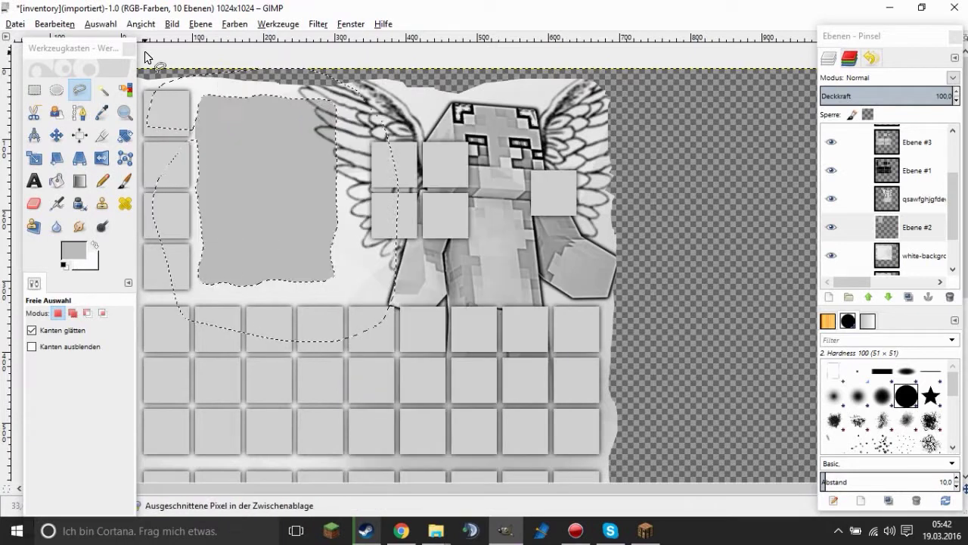
{"action": "right_click", "coordinate": [196, 141]}
{"action": "left_click", "coordinate": [100, 24]}
{"action": "key", "text": "shift+ctrl+j"}
Tint the box grey with Colorize and soften it with Gaussian blur.
{"action": "left_click", "coordinate": [73, 250]}
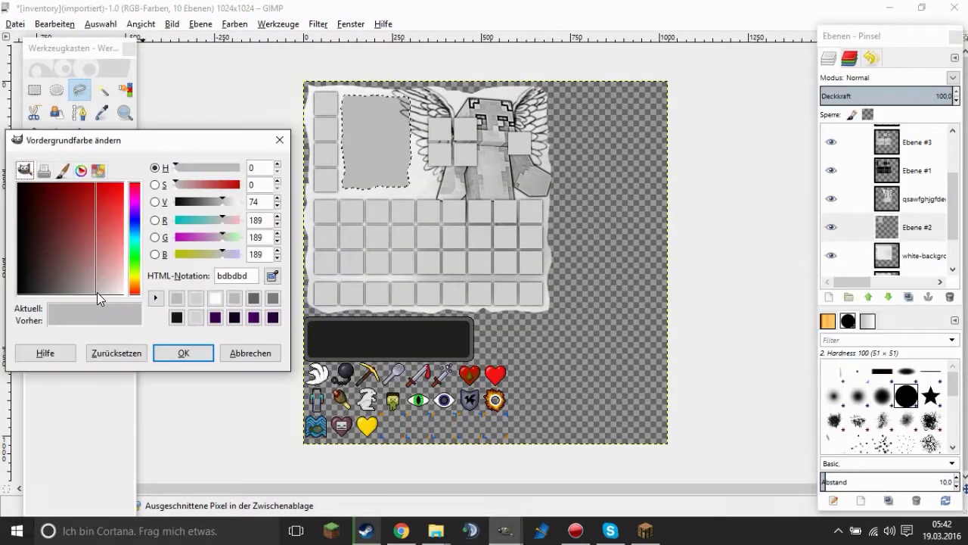
{"action": "left_click", "coordinate": [183, 353]}
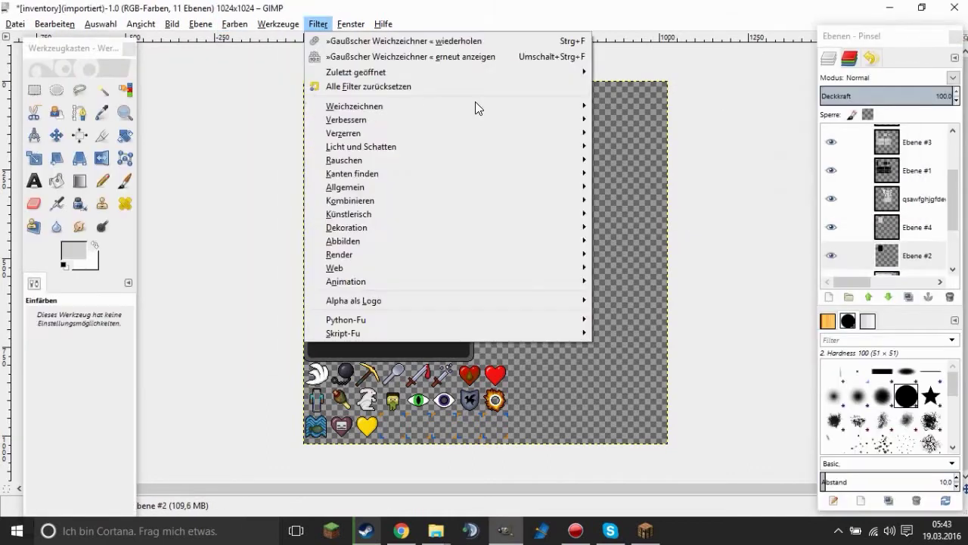
{"action": "left_click", "coordinate": [400, 53]}
{"action": "left_click", "coordinate": [521, 423]}
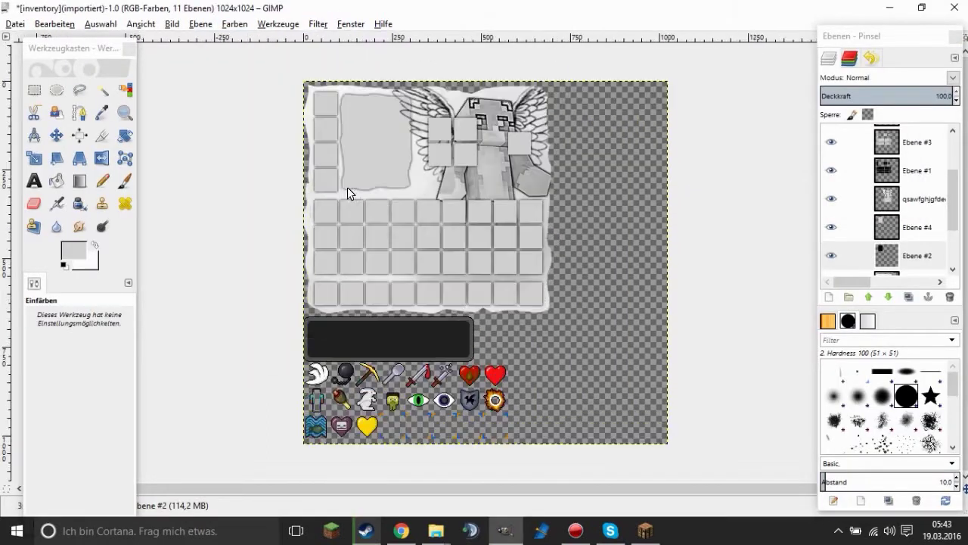
Add the img-thing polaroid image from the Mein TP folder as a new layer.
{"action": "key", "text": "super+d"}
{"action": "double_click", "coordinate": [752, 332]}
{"action": "double_click", "coordinate": [497, 305]}
{"action": "scroll", "coordinate": [584, 350], "scroll_direction": "down", "scroll_amount": 3}
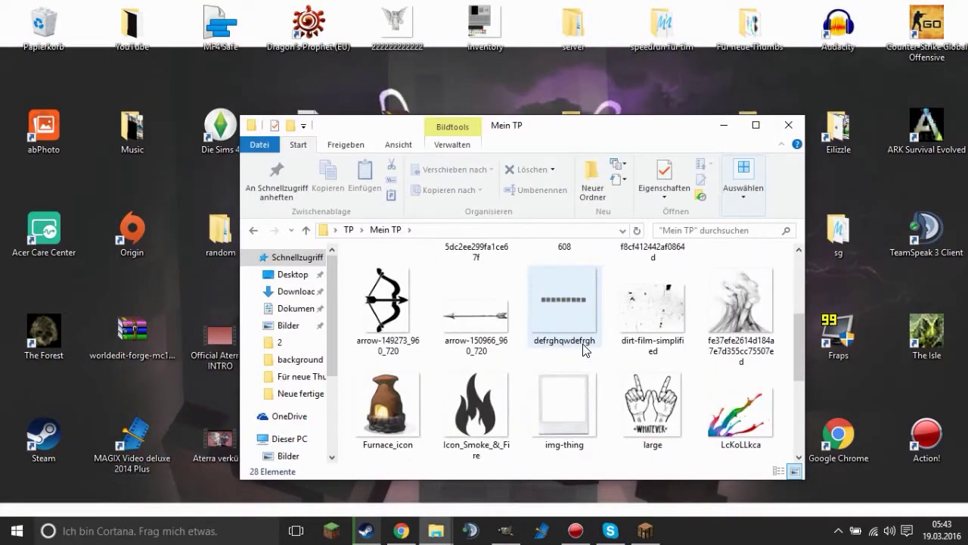
{"action": "scroll", "coordinate": [584, 349], "scroll_direction": "down", "scroll_amount": 2}
{"action": "left_click", "coordinate": [564, 163]}
{"action": "scroll", "coordinate": [564, 302], "scroll_direction": "up", "scroll_amount": 2}
{"action": "left_click_drag", "start_coordinate": [567, 404], "coordinate": [482, 270]}
{"action": "key", "text": "Tab"}
Add transparency to the polaroid layer and cut out its white centre.
{"action": "right_click", "coordinate": [893, 132]}
{"action": "left_click", "coordinate": [781, 446]}
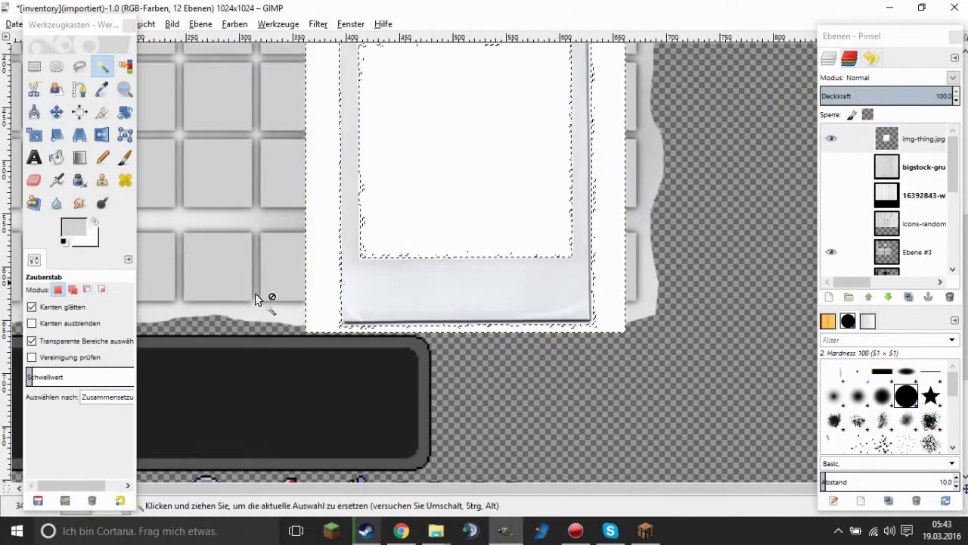
{"action": "right_click", "coordinate": [412, 215]}
{"action": "left_click", "coordinate": [560, 307]}
Paste the cut polaroid image back in as a floating piece.
{"action": "key", "text": "f"}
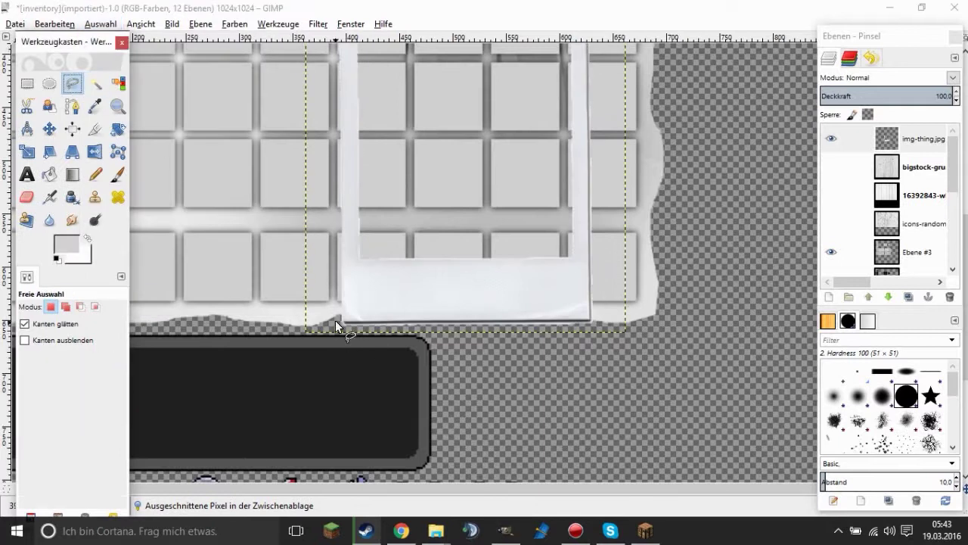
{"action": "scroll", "coordinate": [335, 320], "scroll_direction": "up", "scroll_amount": 2}
{"action": "right_click", "coordinate": [409, 400]}
{"action": "left_click", "coordinate": [562, 271]}
{"action": "scroll", "coordinate": [561, 271], "scroll_direction": "down", "scroll_amount": 1}
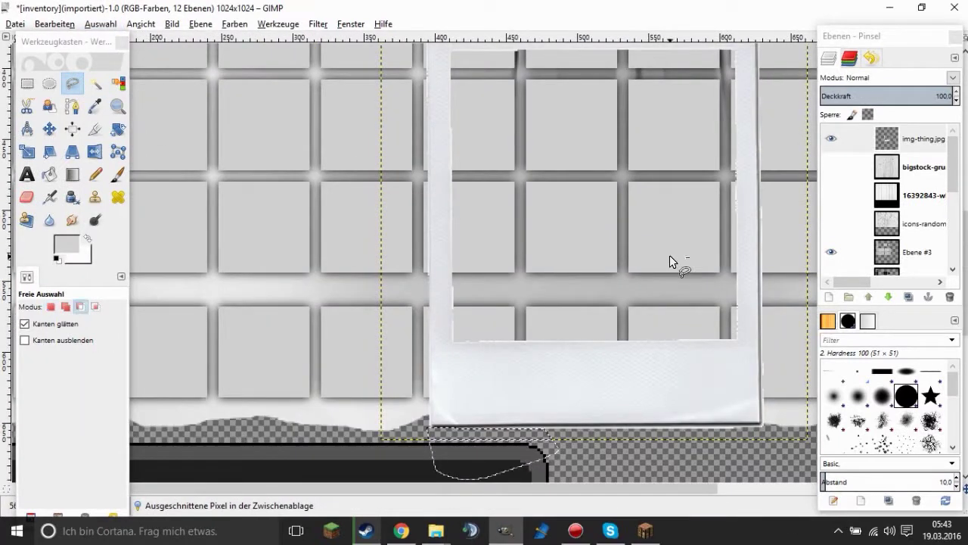
{"action": "scroll", "coordinate": [737, 183], "scroll_direction": "down", "scroll_amount": 1}
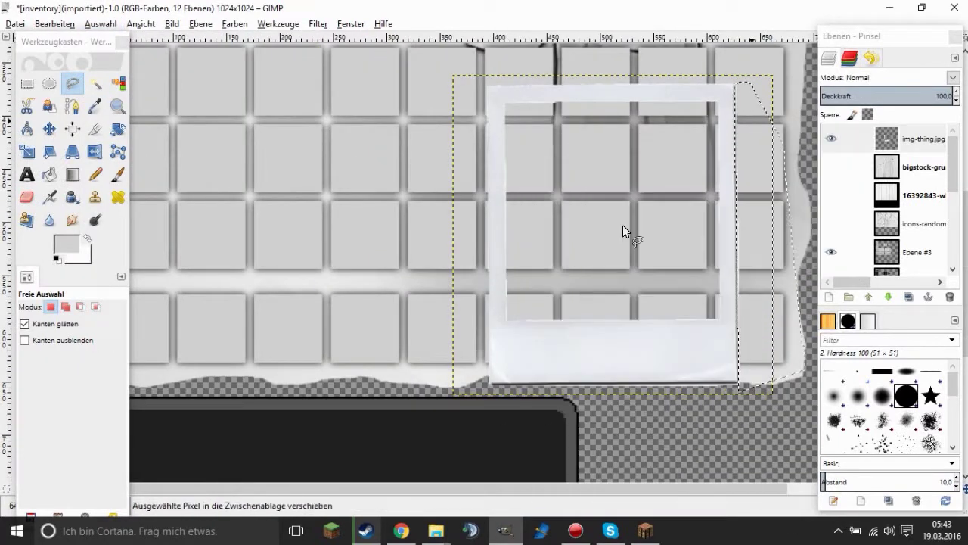
{"action": "scroll", "coordinate": [657, 381], "scroll_direction": "up", "scroll_amount": 1}
{"action": "right_click", "coordinate": [674, 378]}
{"action": "key", "text": "Escape"}
{"action": "scroll", "coordinate": [420, 117], "scroll_direction": "up", "scroll_amount": 1}
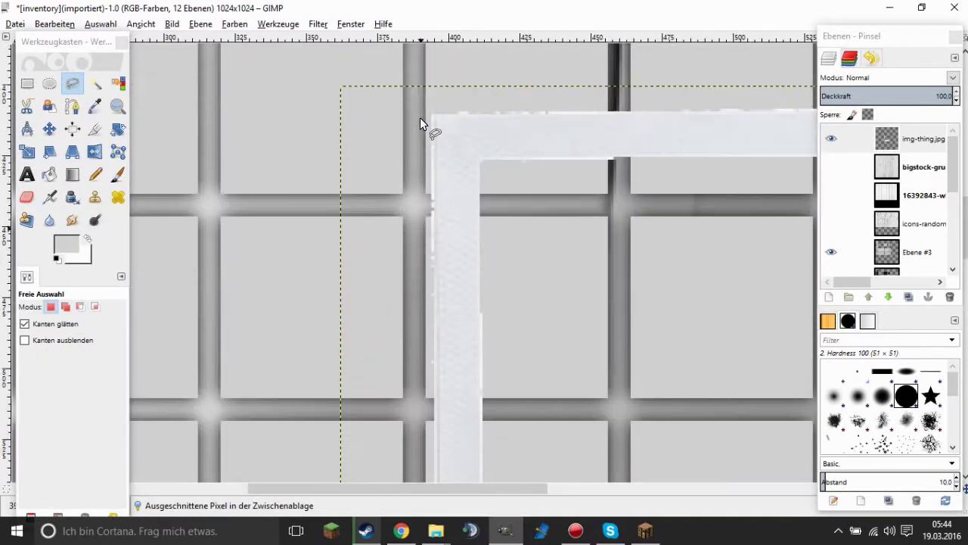
{"action": "scroll", "coordinate": [420, 117], "scroll_direction": "down", "scroll_amount": 1}
Move the polaroid frame to the upper left and scale it to 282×300 over the preview box.
{"action": "key", "text": "m"}
{"action": "left_click_drag", "start_coordinate": [432, 342], "coordinate": [260, 113]}
{"action": "scroll", "coordinate": [318, 114], "scroll_direction": "up", "scroll_amount": 1}
{"action": "scroll", "coordinate": [274, 291], "scroll_direction": "down", "scroll_amount": 1}
{"action": "left_click_drag", "start_coordinate": [261, 291], "coordinate": [274, 291]}
{"action": "left_click", "coordinate": [27, 152]}
{"action": "left_click", "coordinate": [366, 215]}
{"action": "key", "text": "Return"}
{"action": "key", "text": "m"}
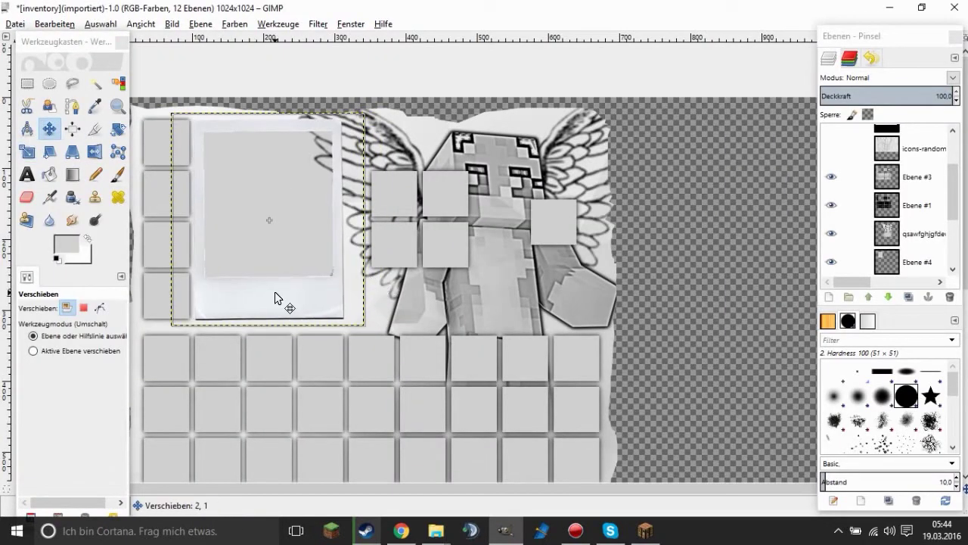
Toggle Ebene #4's visibility and make it the active layer.
{"action": "scroll", "coordinate": [886, 204], "scroll_direction": "down", "scroll_amount": 2}
{"action": "left_click", "coordinate": [833, 201]}
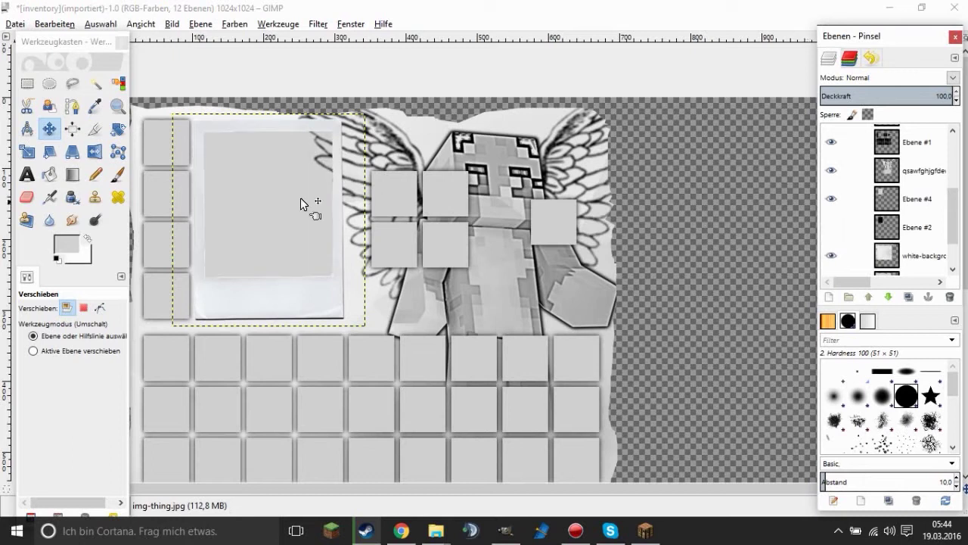
{"action": "left_click", "coordinate": [95, 174]}
{"action": "left_click", "coordinate": [917, 199]}
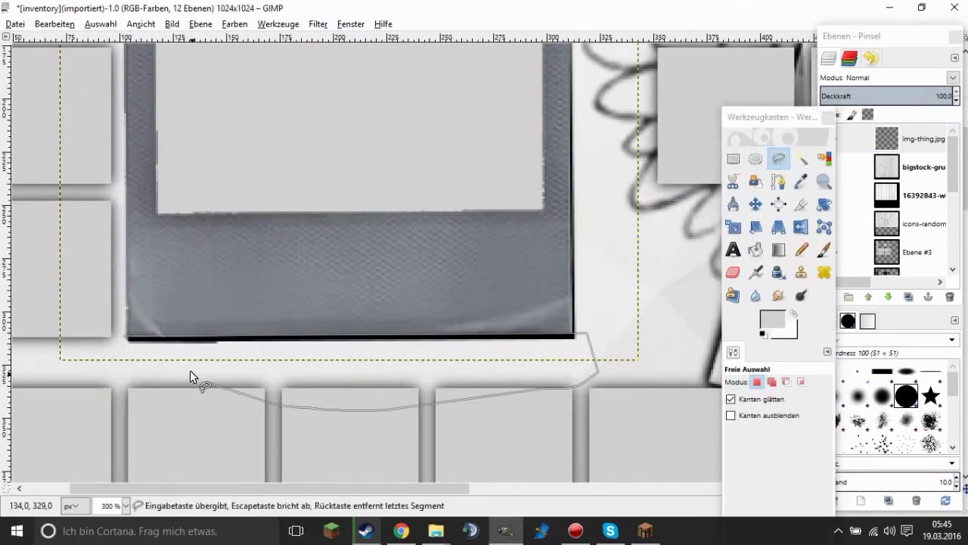
Cut away the strip of stray pixels below the darkened polaroid frame.
{"action": "right_click", "coordinate": [190, 370]}
{"action": "key", "text": "Return"}
{"action": "key", "text": "ctrl+x"}
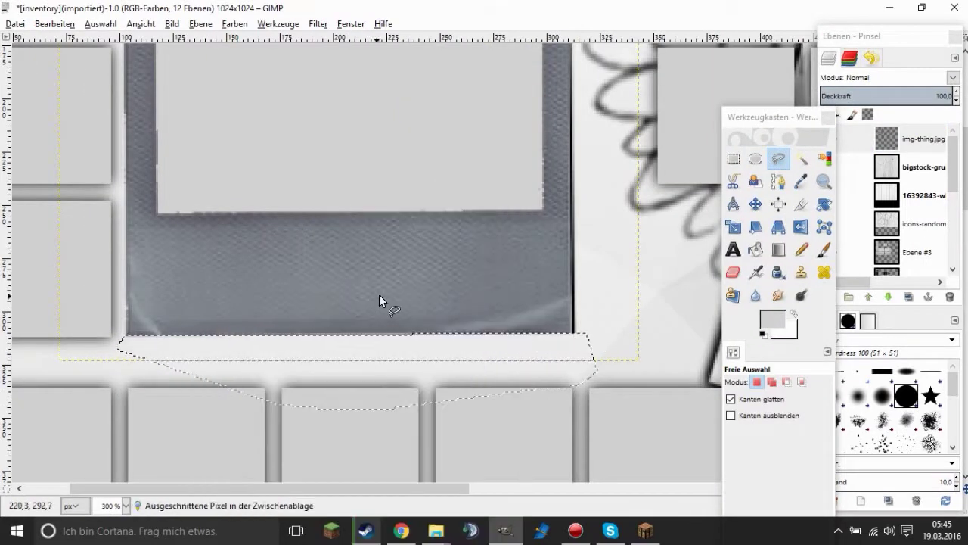
{"action": "key", "text": "minus"}
{"action": "key", "text": "minus"}
{"action": "right_click", "coordinate": [539, 367]}
{"action": "key", "text": "Escape"}
{"action": "right_click", "coordinate": [528, 102]}
{"action": "left_click", "coordinate": [672, 206]}
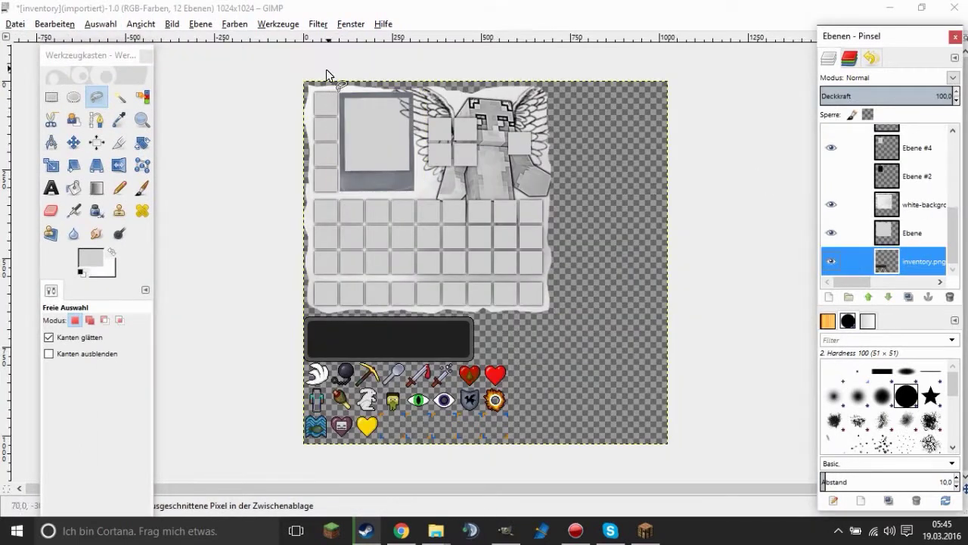
Step through the layer stack from img-thing.jpg down until the wood texture layer is active.
{"action": "key", "text": "plus"}
{"action": "key", "text": "Page_Up"}
{"action": "key", "text": "Page_Up"}
{"action": "key", "text": "Page_Up"}
{"action": "key", "text": "minus"}
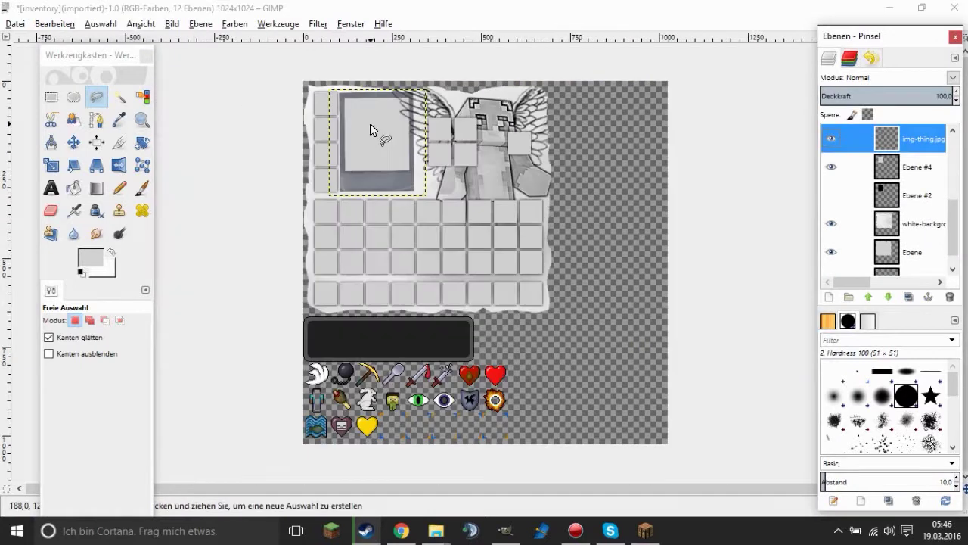
{"action": "key", "text": "plus"}
{"action": "key", "text": "plus"}
{"action": "key", "text": "Page_Up"}
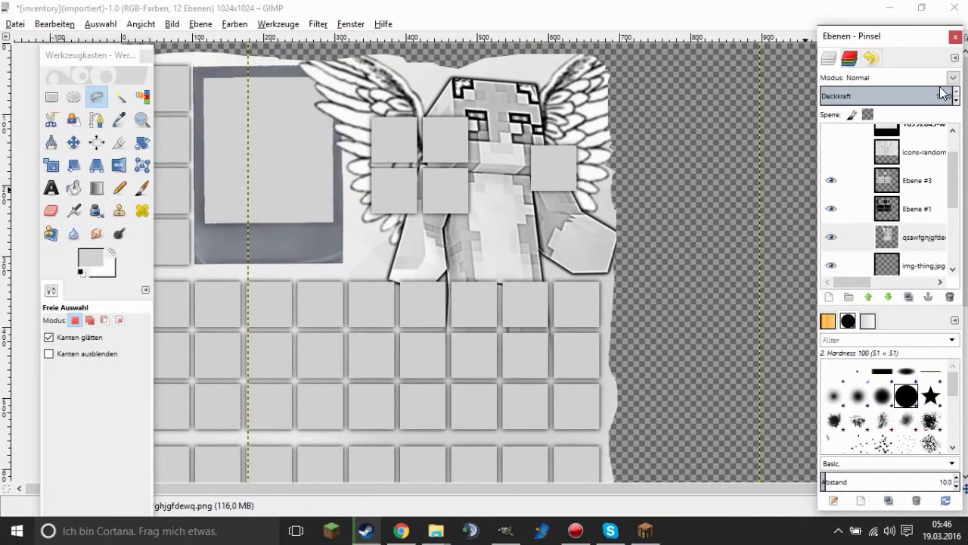
{"action": "key", "text": "minus"}
{"action": "key", "text": "End"}
{"action": "key", "text": "plus"}
{"action": "key", "text": "minus"}
{"action": "key", "text": "plus"}
{"action": "key", "text": "minus"}
Move the wood texture layer lower, toggle its visibility, then delete it with Ebene löschen.
{"action": "mouse_move", "coordinate": [887, 135]}
{"action": "left_mouse_down"}
{"action": "mouse_move", "coordinate": [905, 274]}
{"action": "mouse_move", "coordinate": [895, 187]}
{"action": "mouse_move", "coordinate": [896, 250]}
{"action": "left_mouse_up"}
{"action": "key", "text": "plus"}
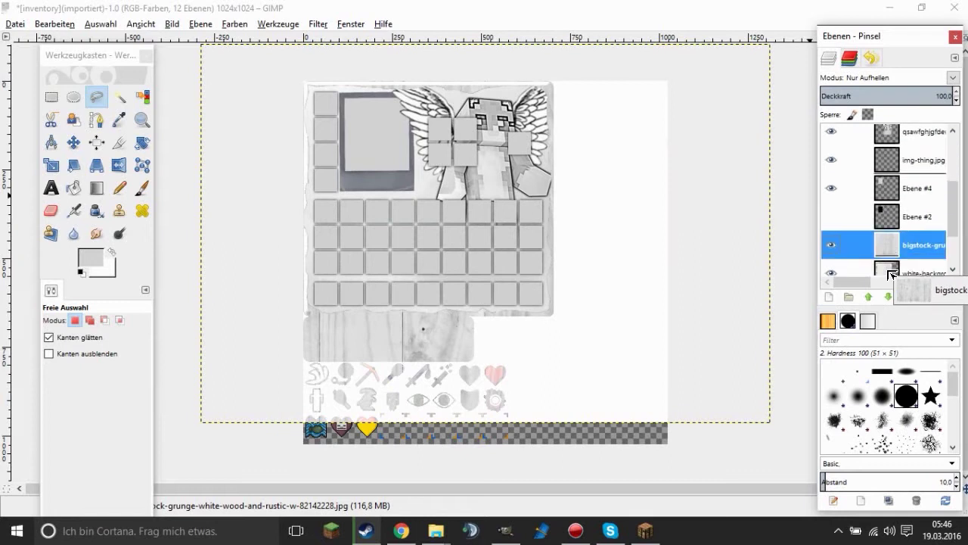
{"action": "left_click", "coordinate": [831, 204]}
{"action": "left_click", "coordinate": [830, 180]}
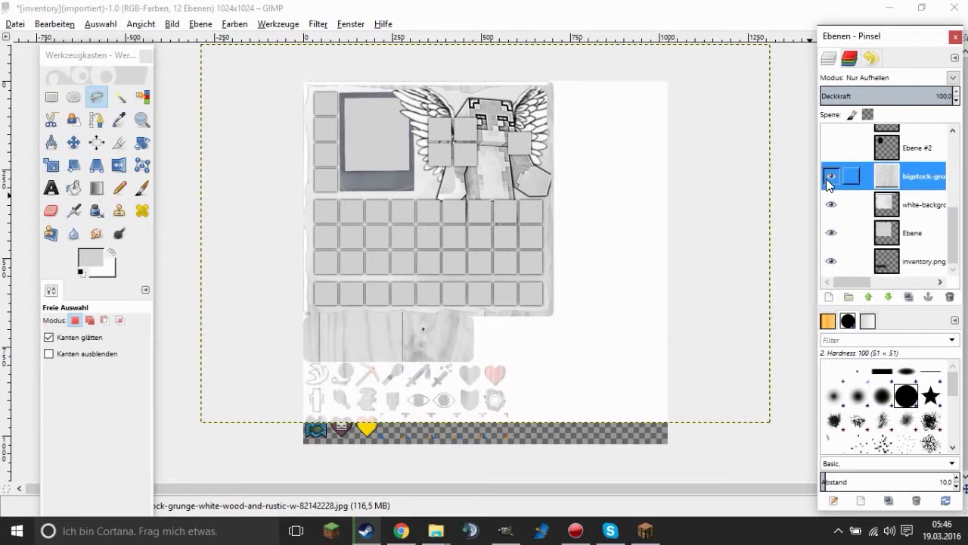
{"action": "left_click", "coordinate": [830, 180]}
{"action": "right_click", "coordinate": [886, 177]}
{"action": "left_click", "coordinate": [795, 121]}
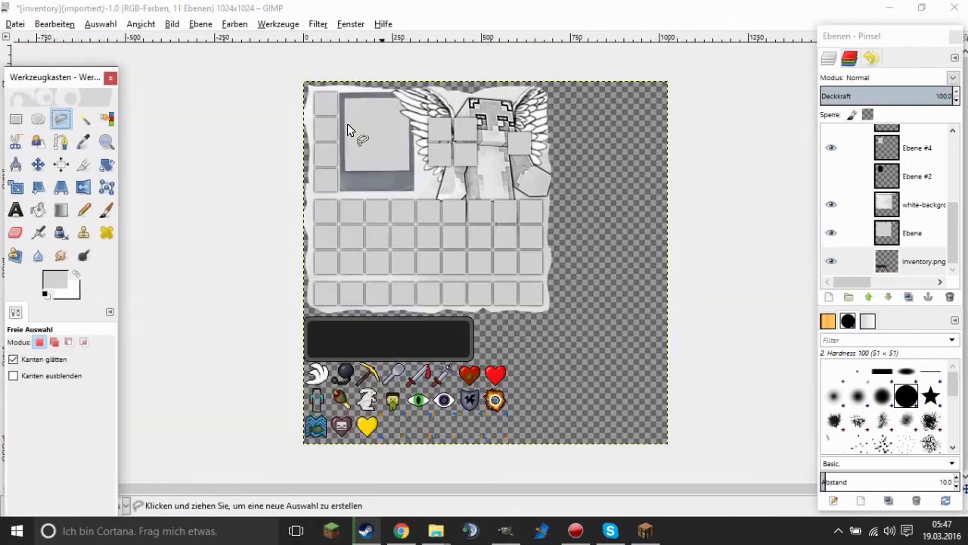
Paint the selected photo box on Ebene #4 light grey with the Pencil.
{"action": "left_click_drag", "start_coordinate": [91, 56], "coordinate": [115, 40]}
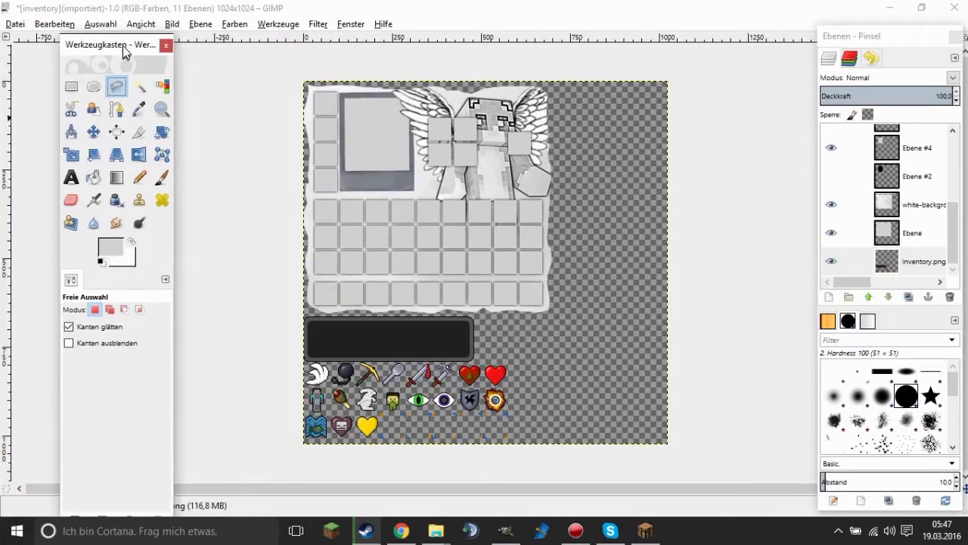
{"action": "scroll", "coordinate": [886, 197], "scroll_direction": "up", "scroll_amount": 3}
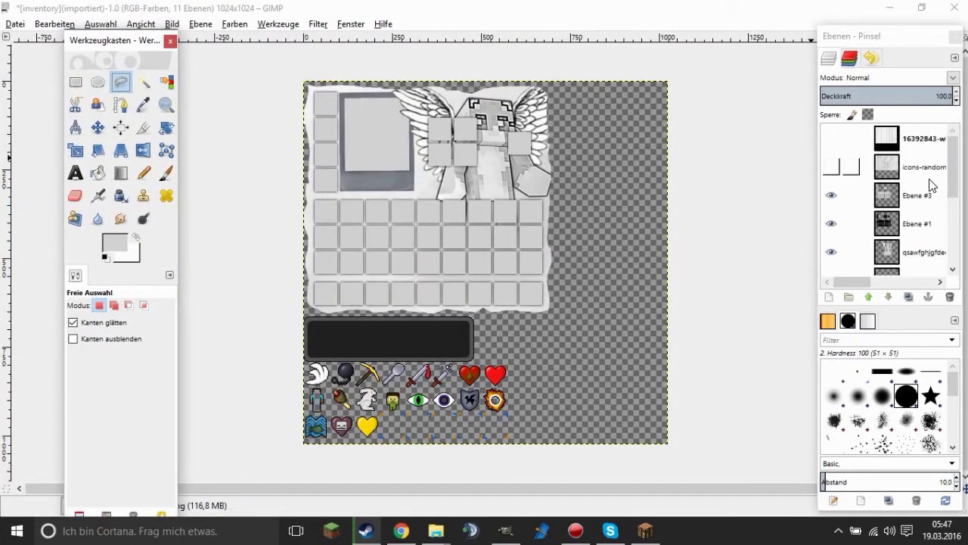
{"action": "left_click", "coordinate": [887, 233], "text": "alt"}
{"action": "key", "text": "n"}
{"action": "key", "text": "x"}
{"action": "left_click_drag", "start_coordinate": [352, 157], "coordinate": [374, 165]}
{"action": "left_click", "coordinate": [114, 242]}
{"action": "left_click", "coordinate": [182, 350]}
{"action": "left_click", "coordinate": [358, 110]}
{"action": "left_click", "coordinate": [114, 242]}
{"action": "left_click", "coordinate": [181, 351]}
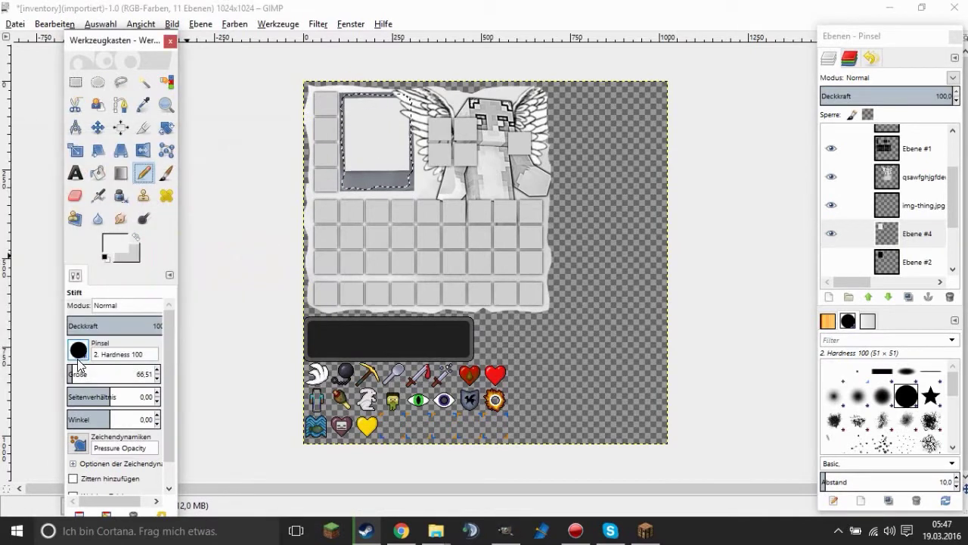
Turn Ebene #3's slot shapes into a selection with Alpha to Selection.
{"action": "scroll", "coordinate": [79, 365], "scroll_direction": "up", "scroll_amount": 5}
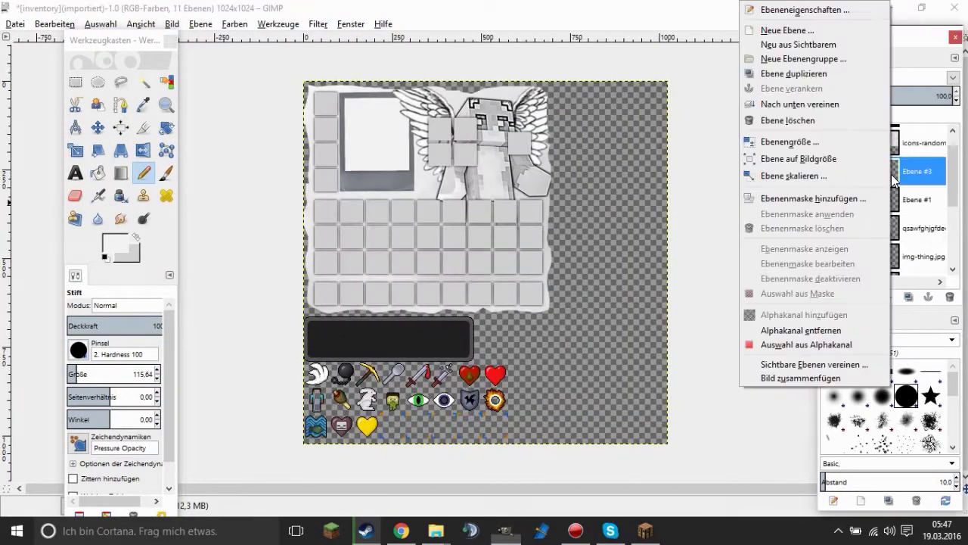
{"action": "right_click", "coordinate": [915, 171]}
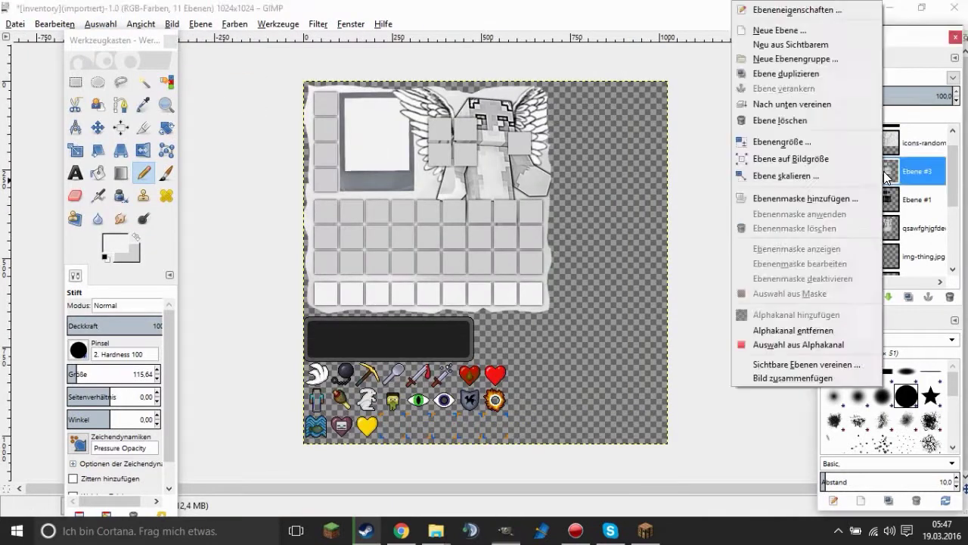
{"action": "left_click", "coordinate": [802, 346]}
{"action": "scroll", "coordinate": [335, 91], "scroll_direction": "down", "scroll_amount": 2}
{"action": "scroll", "coordinate": [325, 86], "scroll_direction": "down", "scroll_amount": 1}
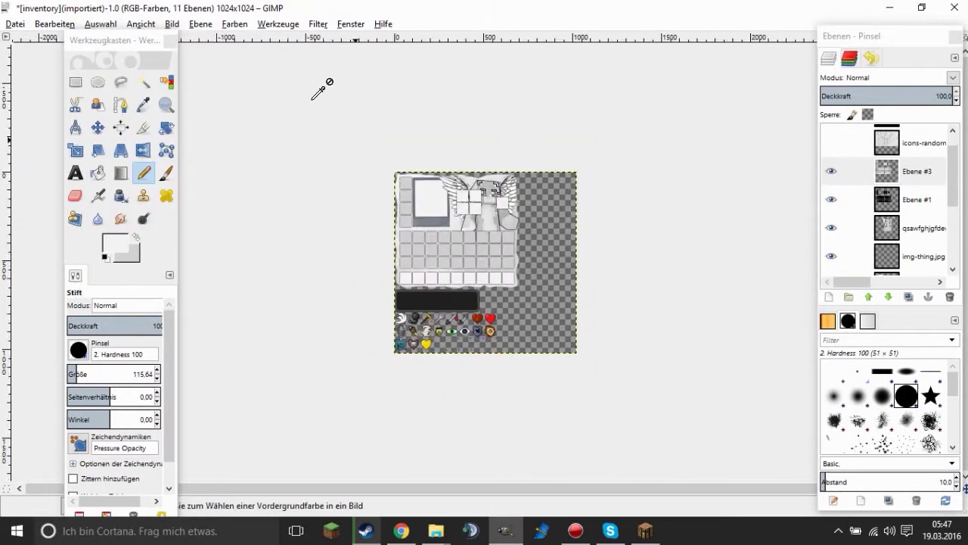
{"action": "scroll", "coordinate": [311, 97], "scroll_direction": "up", "scroll_amount": 2}
{"action": "scroll", "coordinate": [311, 97], "scroll_direction": "down", "scroll_amount": 1}
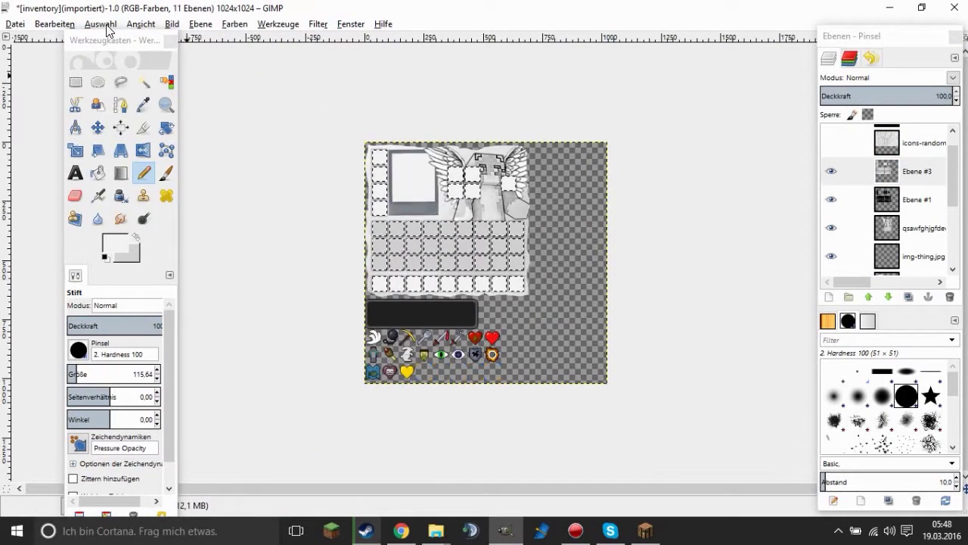
{"action": "scroll", "coordinate": [353, 95], "scroll_direction": "up", "scroll_amount": 2}
{"action": "scroll", "coordinate": [353, 96], "scroll_direction": "down", "scroll_amount": 2}
Drag the I FLY! bubble image from Explorer into the texture as a new layer.
{"action": "left_click", "coordinate": [908, 297]}
{"action": "scroll", "coordinate": [641, 193], "scroll_direction": "up", "scroll_amount": 1}
{"action": "scroll", "coordinate": [641, 193], "scroll_direction": "up", "scroll_amount": 1}
{"action": "scroll", "coordinate": [641, 193], "scroll_direction": "down", "scroll_amount": 1}
{"action": "key", "text": "ctrl+z"}
{"action": "scroll", "coordinate": [568, 148], "scroll_direction": "down", "scroll_amount": 1}
{"action": "scroll", "coordinate": [568, 146], "scroll_direction": "down", "scroll_amount": 1}
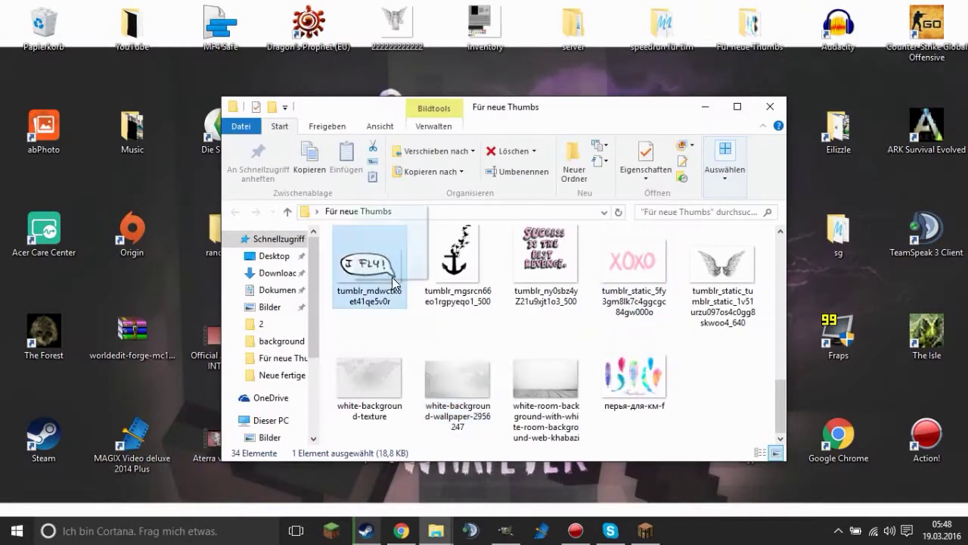
{"action": "left_click_drag", "start_coordinate": [393, 284], "coordinate": [883, 184]}
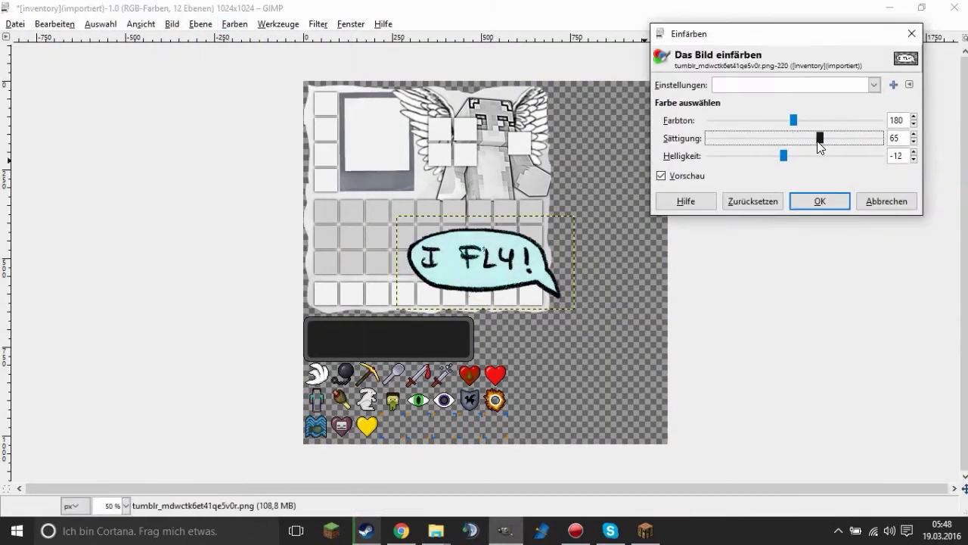
Lighten the I FLY! bubble, move it beside the angel's head, and place it below Ebene #3.
{"action": "left_click", "coordinate": [827, 155]}
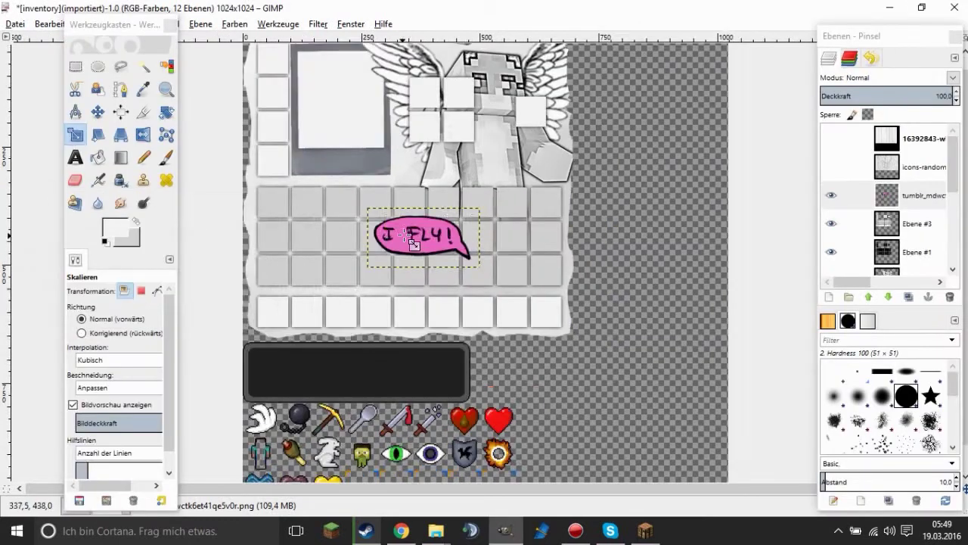
{"action": "scroll", "coordinate": [445, 87], "scroll_direction": "up", "scroll_amount": 2}
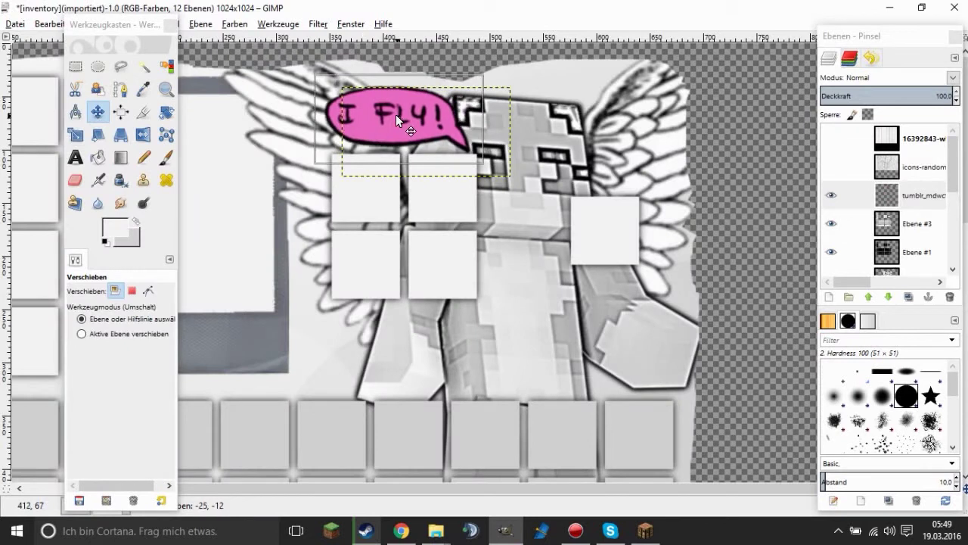
{"action": "left_click_drag", "start_coordinate": [395, 114], "coordinate": [390, 111]}
{"action": "left_click_drag", "start_coordinate": [887, 195], "coordinate": [895, 237]}
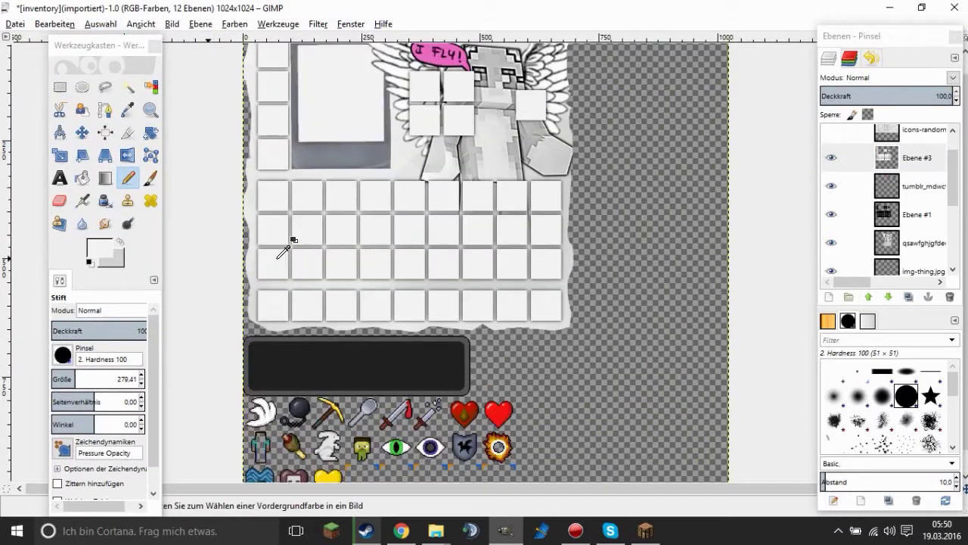
Adjust and apply brightness and contrast to the rendered clouds.
{"action": "left_click", "coordinate": [318, 23]}
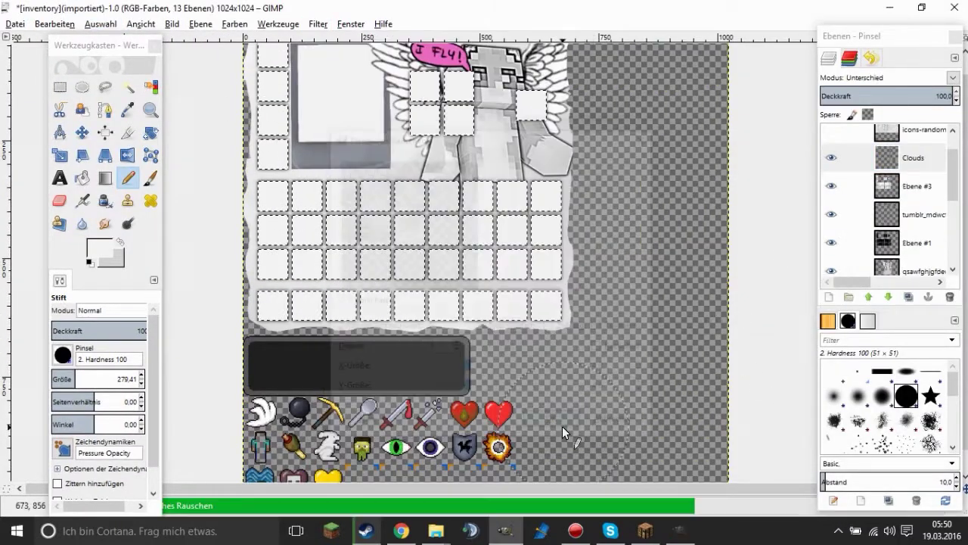
{"action": "scroll", "coordinate": [473, 227], "scroll_direction": "down", "scroll_amount": 1}
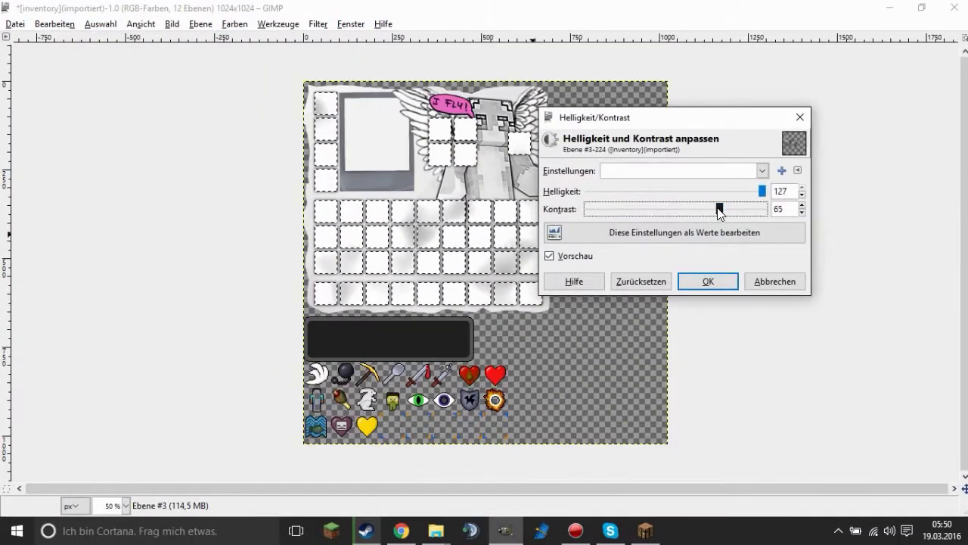
{"action": "left_click_drag", "start_coordinate": [723, 208], "coordinate": [736, 215]}
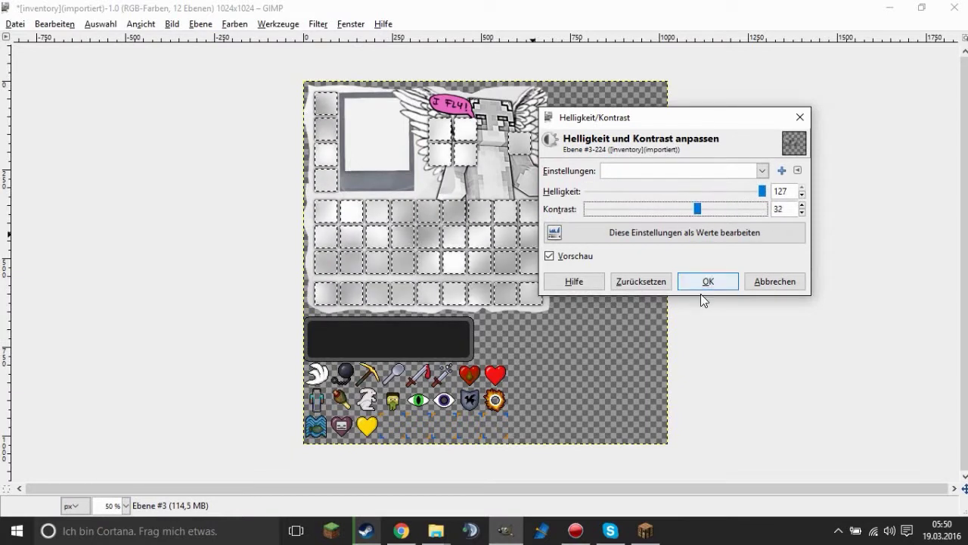
{"action": "left_click", "coordinate": [703, 285]}
{"action": "scroll", "coordinate": [314, 130], "scroll_direction": "up", "scroll_amount": 1}
{"action": "scroll", "coordinate": [308, 126], "scroll_direction": "down", "scroll_amount": 1}
{"action": "scroll", "coordinate": [273, 126], "scroll_direction": "up", "scroll_amount": 3}
{"action": "scroll", "coordinate": [273, 121], "scroll_direction": "down", "scroll_amount": 1}
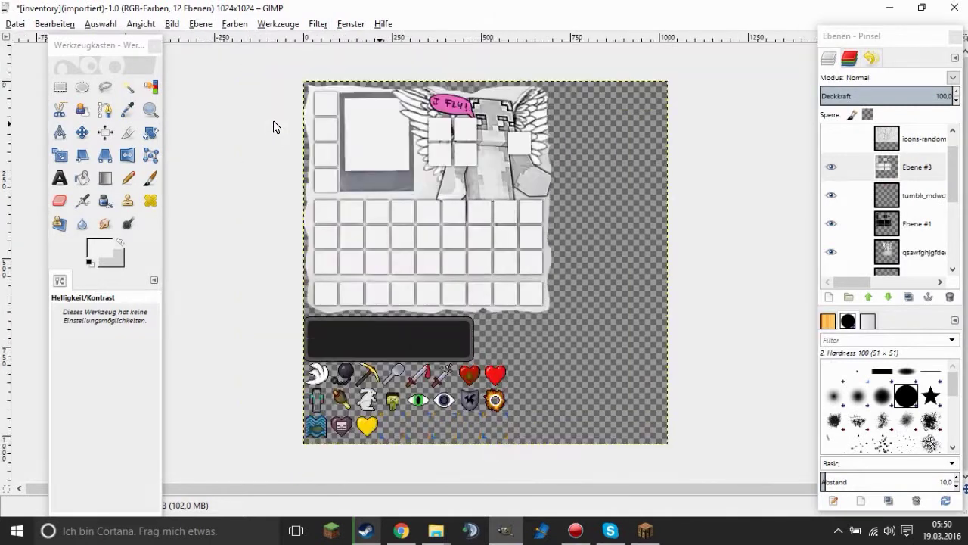
{"action": "scroll", "coordinate": [273, 120], "scroll_direction": "up", "scroll_amount": 1}
{"action": "scroll", "coordinate": [885, 227], "scroll_direction": "down", "scroll_amount": 1}
{"action": "scroll", "coordinate": [885, 227], "scroll_direction": "down", "scroll_amount": 1}
Fill the photo area with solid noise and brighten it with reduced contrast.
{"action": "left_click", "coordinate": [270, 29]}
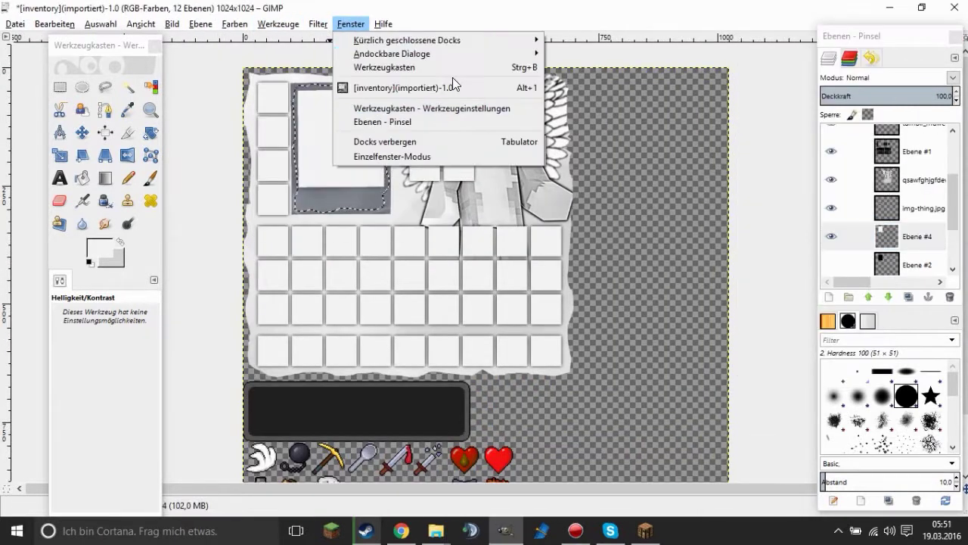
{"action": "left_click", "coordinate": [726, 295]}
{"action": "left_click", "coordinate": [553, 429]}
{"action": "left_click_drag", "start_coordinate": [675, 191], "coordinate": [764, 192]}
{"action": "left_click", "coordinate": [686, 209]}
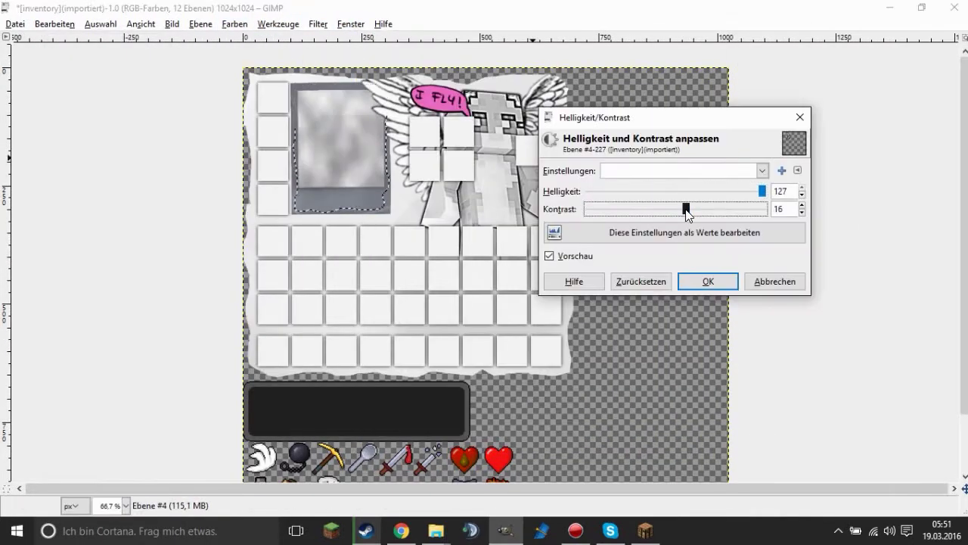
{"action": "left_click_drag", "start_coordinate": [717, 218], "coordinate": [674, 222]}
{"action": "left_click", "coordinate": [707, 280]}
{"action": "key", "text": "Tab"}
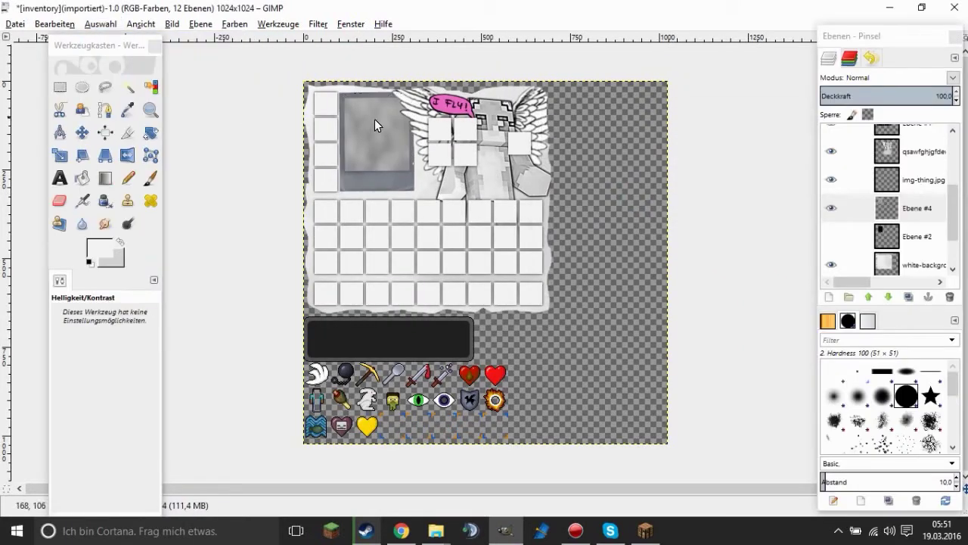
{"action": "key", "text": "minus"}
Select the dark bar below the slots on inventory.png and brighten it to light grey.
{"action": "left_click", "coordinate": [99, 24]}
{"action": "left_click", "coordinate": [112, 58]}
{"action": "left_click", "coordinate": [893, 261]}
{"action": "scroll", "coordinate": [481, 141], "scroll_direction": "up", "scroll_amount": 2}
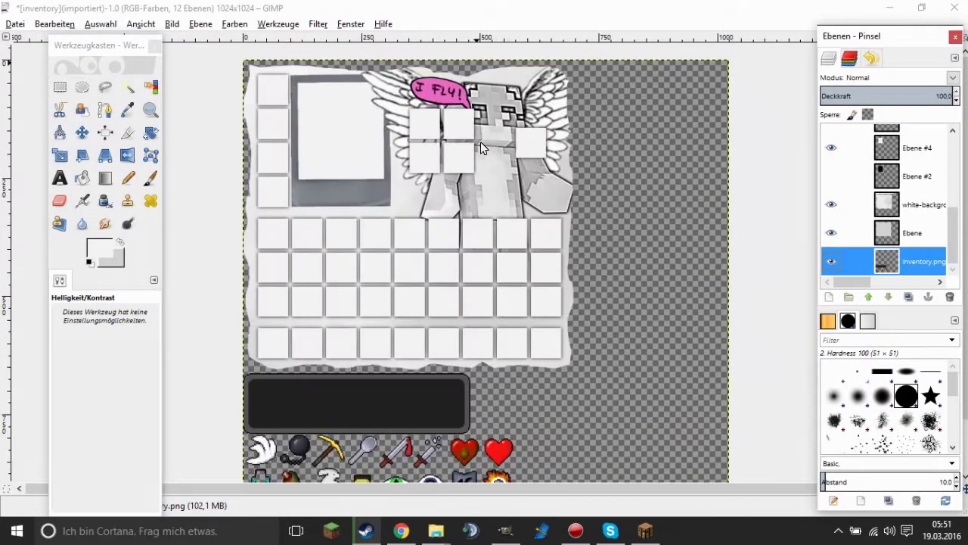
{"action": "key", "text": "r"}
{"action": "key", "text": "1"}
{"action": "left_click_drag", "start_coordinate": [123, 227], "coordinate": [474, 320]}
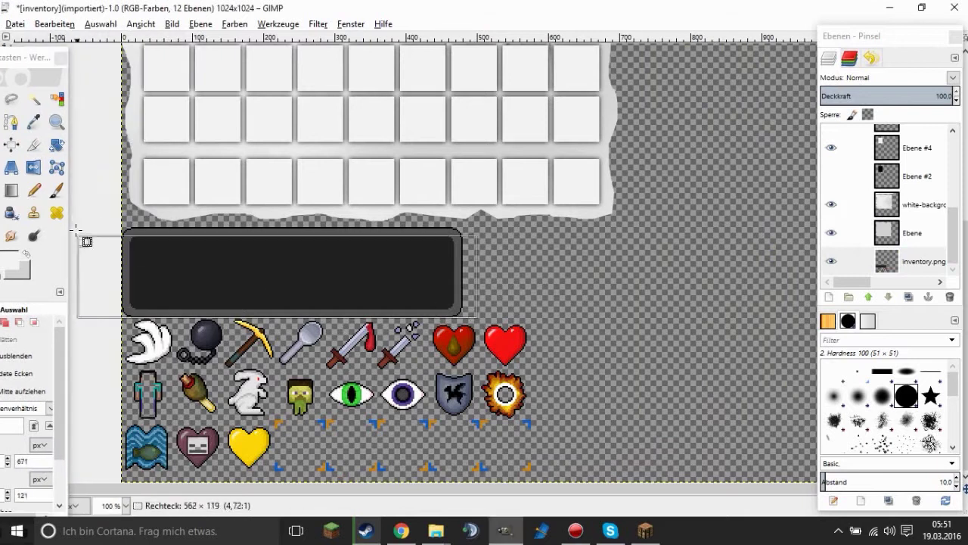
{"action": "scroll", "coordinate": [189, 297], "scroll_direction": "up", "scroll_amount": 2}
{"action": "left_click", "coordinate": [200, 23]}
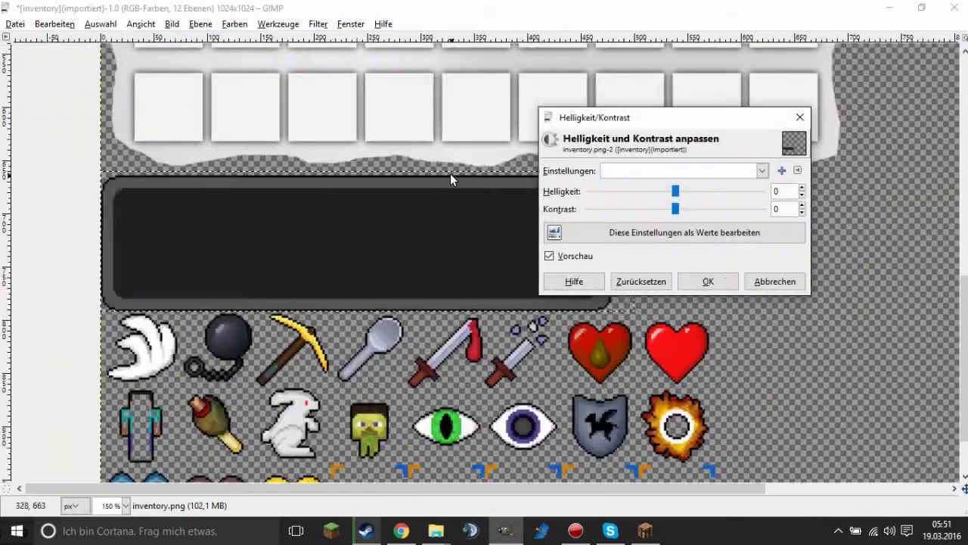
{"action": "left_click_drag", "start_coordinate": [650, 191], "coordinate": [764, 191]}
{"action": "left_click_drag", "start_coordinate": [675, 209], "coordinate": [731, 213]}
{"action": "key", "text": "shift+2"}
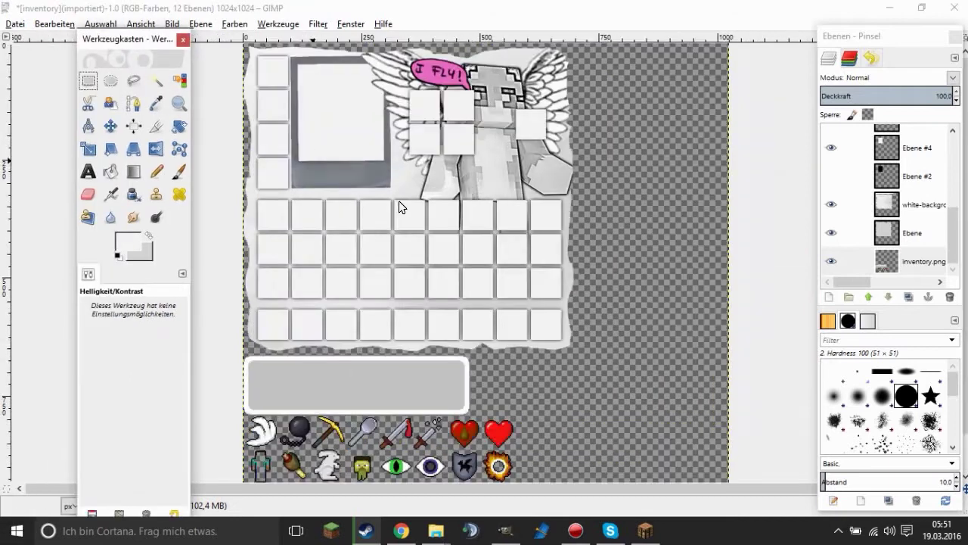
Show the img-thing.jpg layer and apply a Gaussian blur to the photo.
{"action": "scroll", "coordinate": [885, 197], "scroll_direction": "up", "scroll_amount": 2}
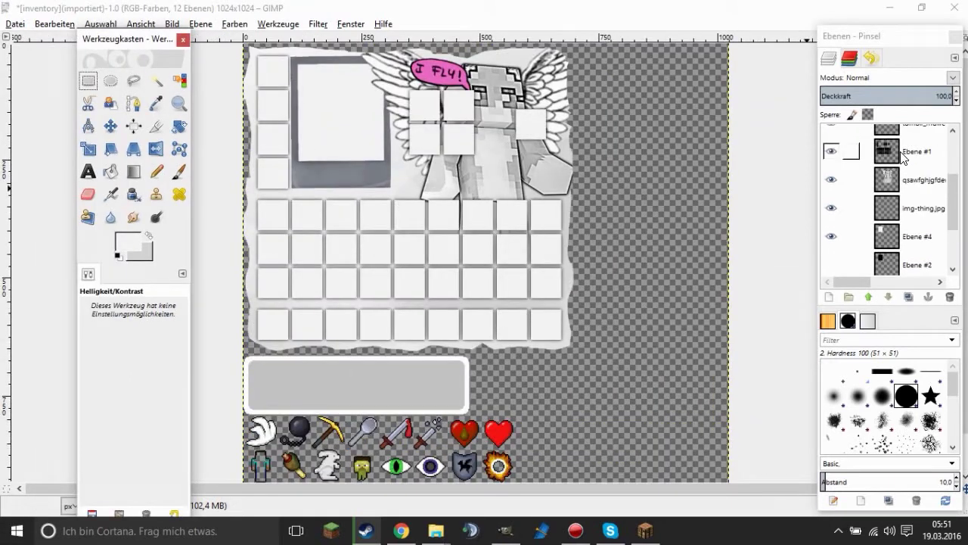
{"action": "left_click", "coordinate": [831, 185]}
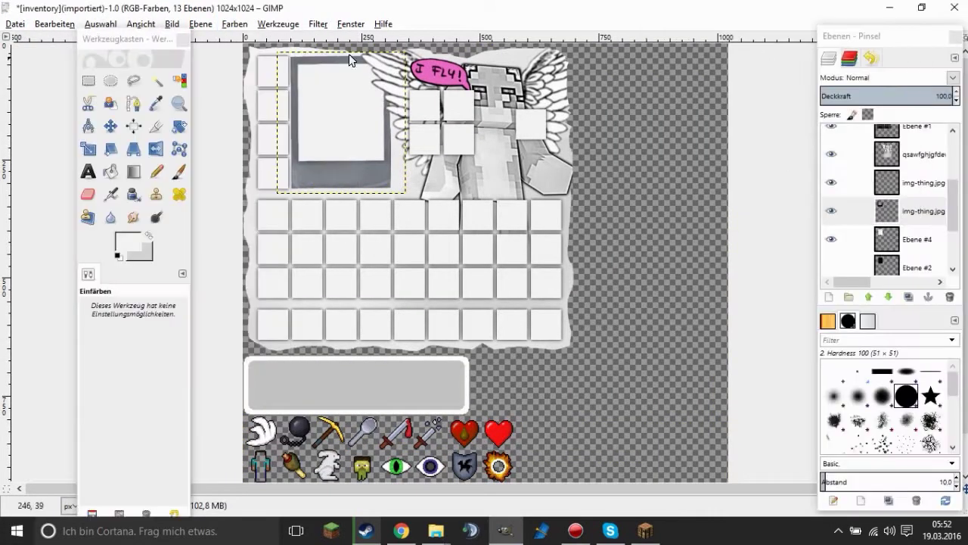
{"action": "left_click", "coordinate": [524, 421]}
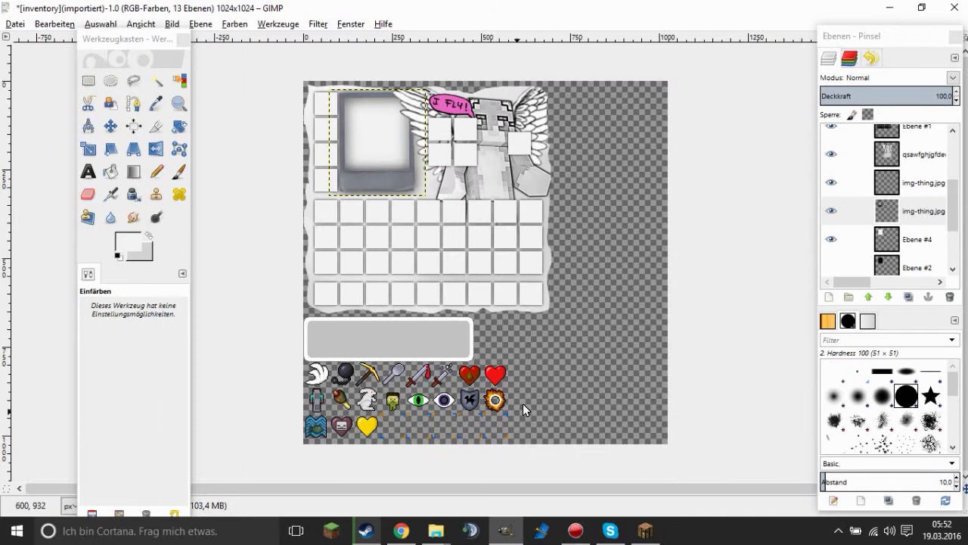
{"action": "scroll", "coordinate": [882, 204], "scroll_direction": "down", "scroll_amount": 1}
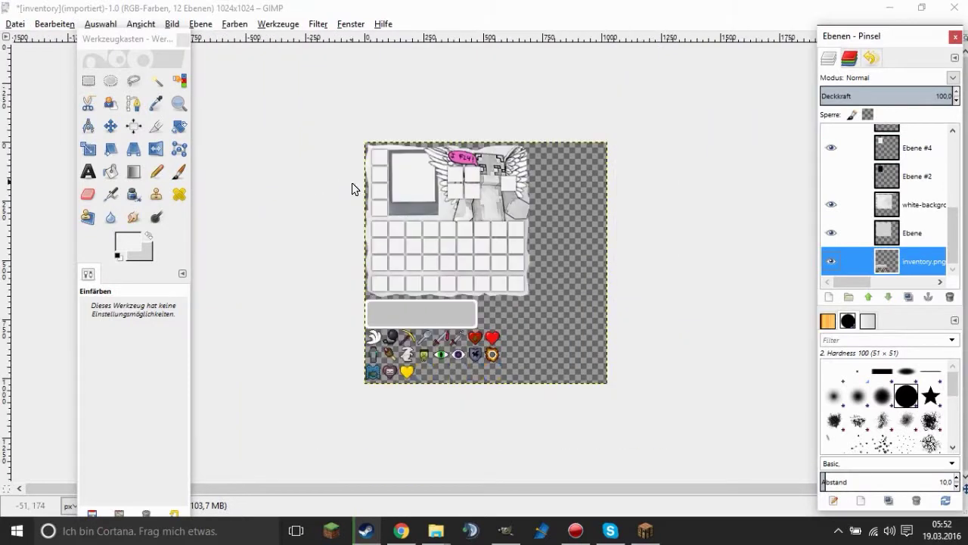
Minimise GIMP and open the TP > Mein TP > Faithful pack folder.
{"action": "left_click", "coordinate": [15, 24]}
{"action": "left_click", "coordinate": [75, 199]}
{"action": "left_click", "coordinate": [890, 7]}
{"action": "double_click", "coordinate": [750, 331]}
{"action": "double_click", "coordinate": [390, 305]}
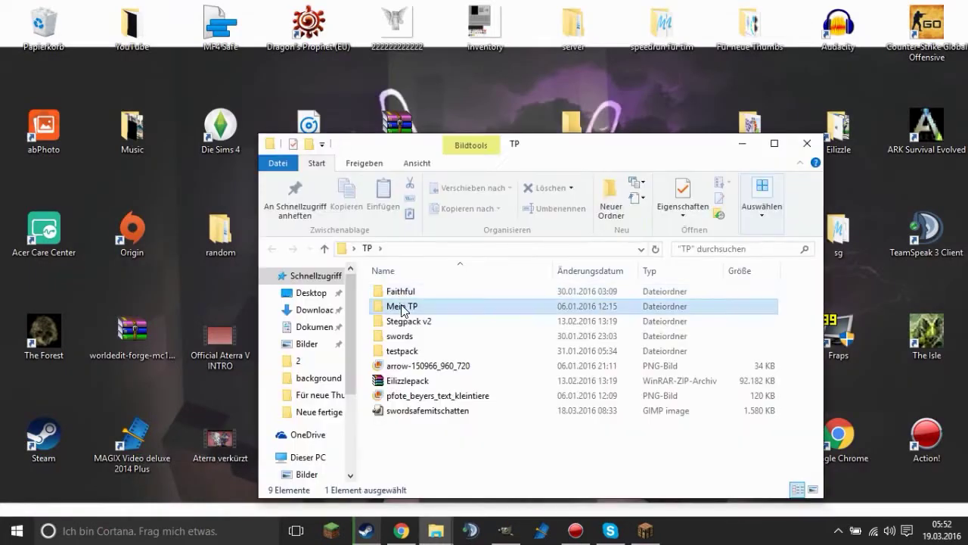
{"action": "double_click", "coordinate": [394, 291]}
Create a new desktop folder named test and paste the Faithful pack contents into it.
{"action": "right_click", "coordinate": [509, 91]}
{"action": "left_click", "coordinate": [756, 260]}
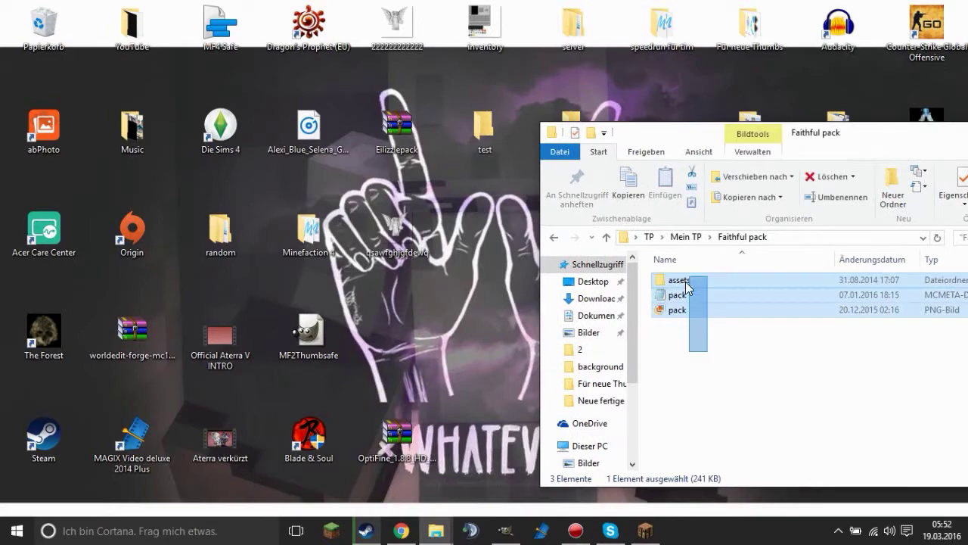
{"action": "key", "text": "ctrl+v"}
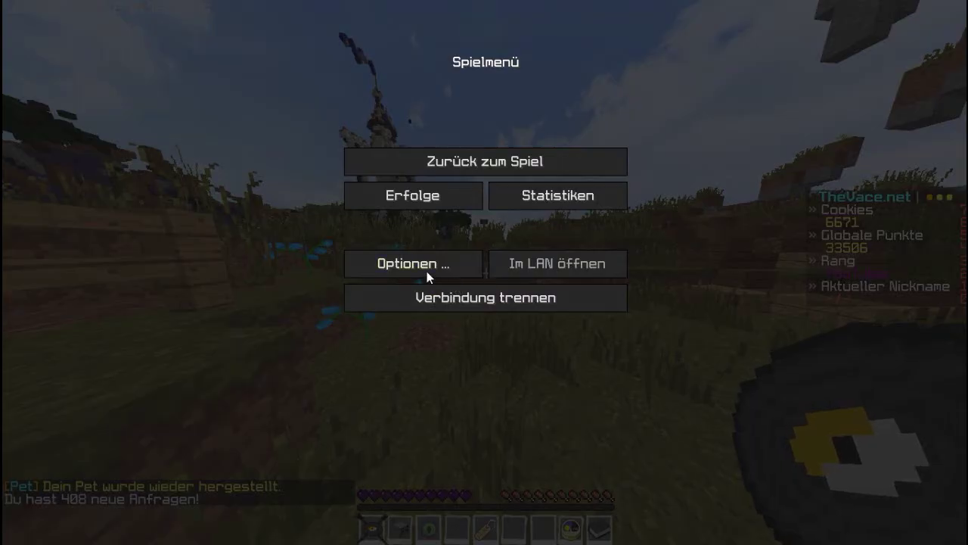
{"action": "left_click", "coordinate": [427, 271]}
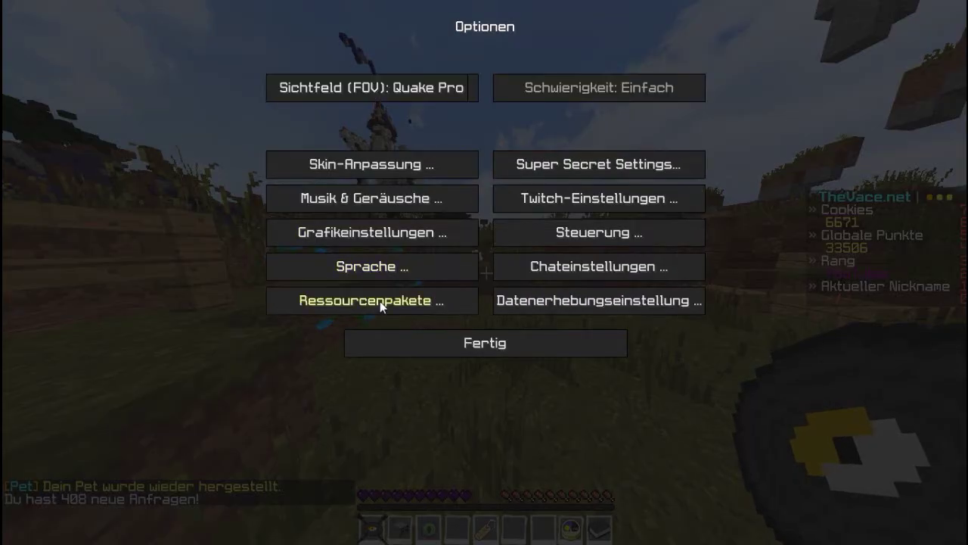
Replace Eilizzlepack.zip with Inventory test1.zip in Ressourcenpakete and open the inventory with E.
{"action": "left_click", "coordinate": [380, 301]}
{"action": "left_click", "coordinate": [507, 90]}
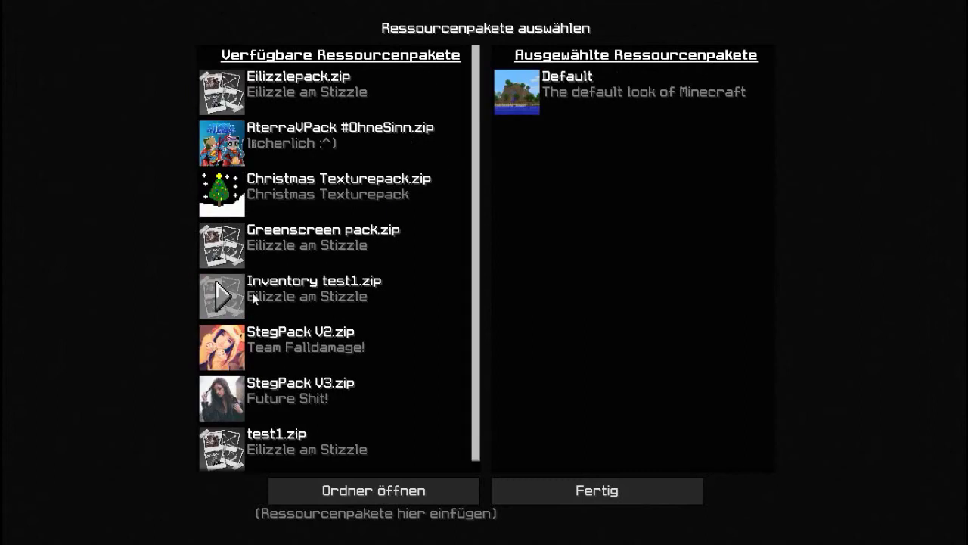
{"action": "left_click", "coordinate": [227, 297]}
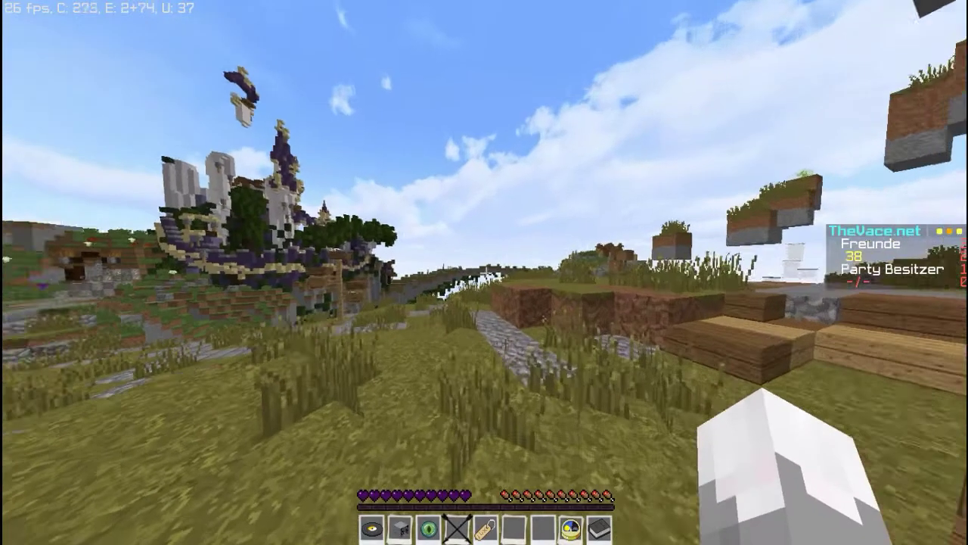
{"action": "key", "text": "e"}
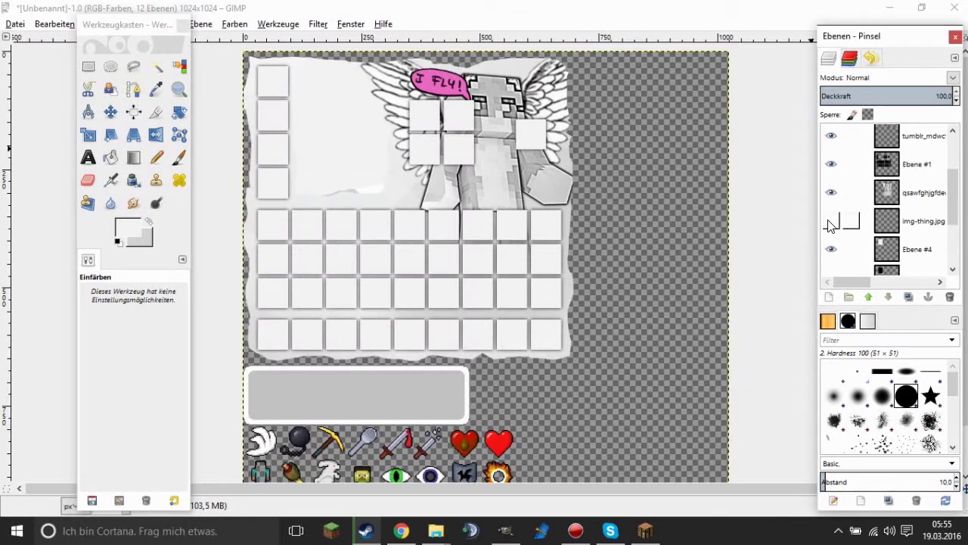
Stretch the img-thing.jpg frame layer taller with the Scale tool.
{"action": "left_click", "coordinate": [87, 135]}
{"action": "left_click_drag", "start_coordinate": [342, 205], "coordinate": [359, 242]}
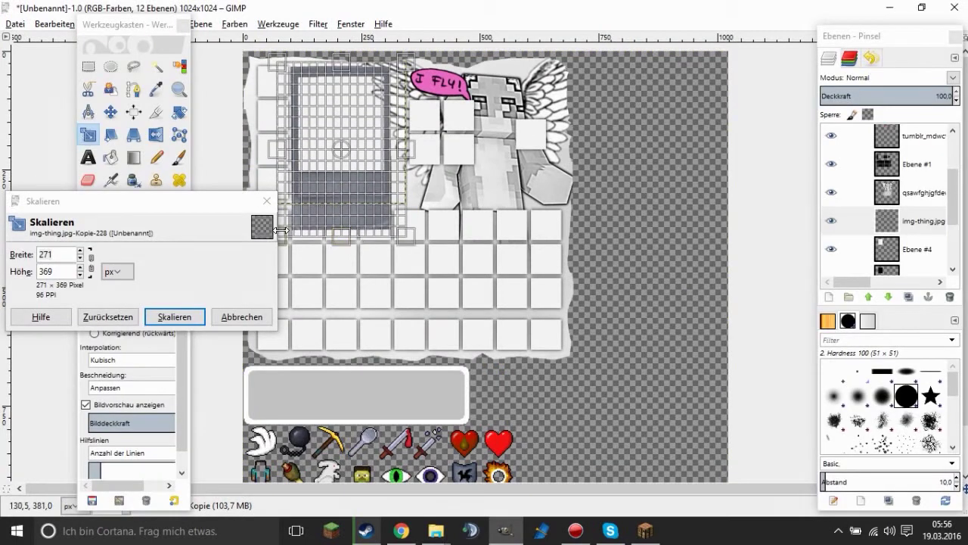
{"action": "key", "text": "Return"}
{"action": "left_click", "coordinate": [916, 249]}
{"action": "left_click", "coordinate": [156, 156]}
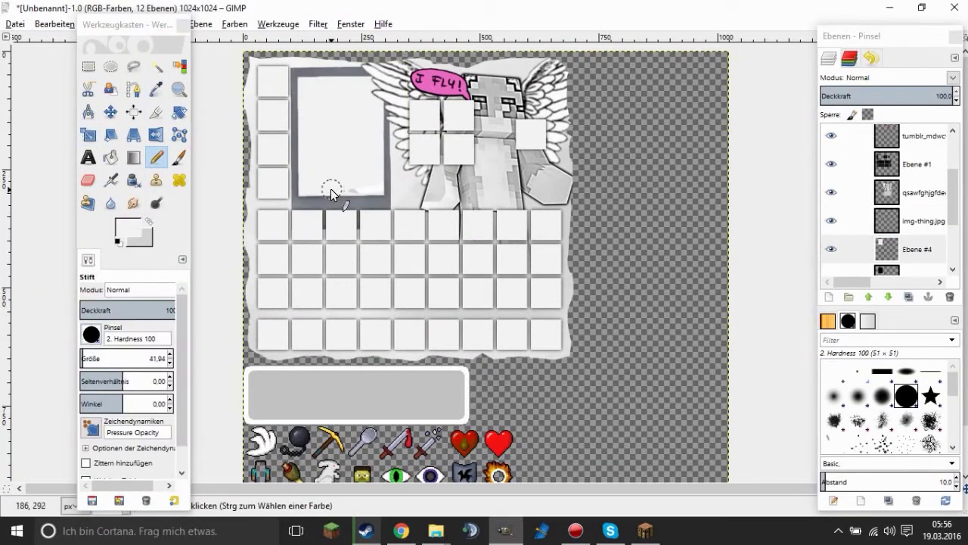
{"action": "left_click", "coordinate": [180, 112]}
{"action": "left_click", "coordinate": [340, 151]}
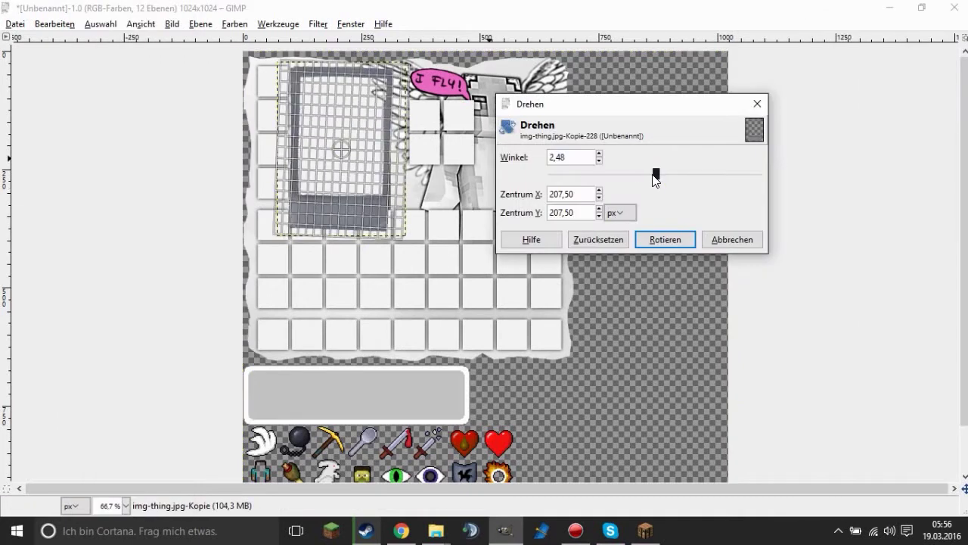
{"action": "key", "text": "Escape"}
Tilt the I FLY! bubble slightly and place it at the frame's top-left corner.
{"action": "key", "text": "m"}
{"action": "mouse_move", "coordinate": [473, 91]}
{"action": "left_mouse_down"}
{"action": "mouse_move", "coordinate": [476, 193]}
{"action": "mouse_move", "coordinate": [490, 96]}
{"action": "left_mouse_up"}
{"action": "key", "text": "shift+r"}
{"action": "left_click", "coordinate": [475, 193]}
{"action": "left_click", "coordinate": [660, 238]}
{"action": "key", "text": "m"}
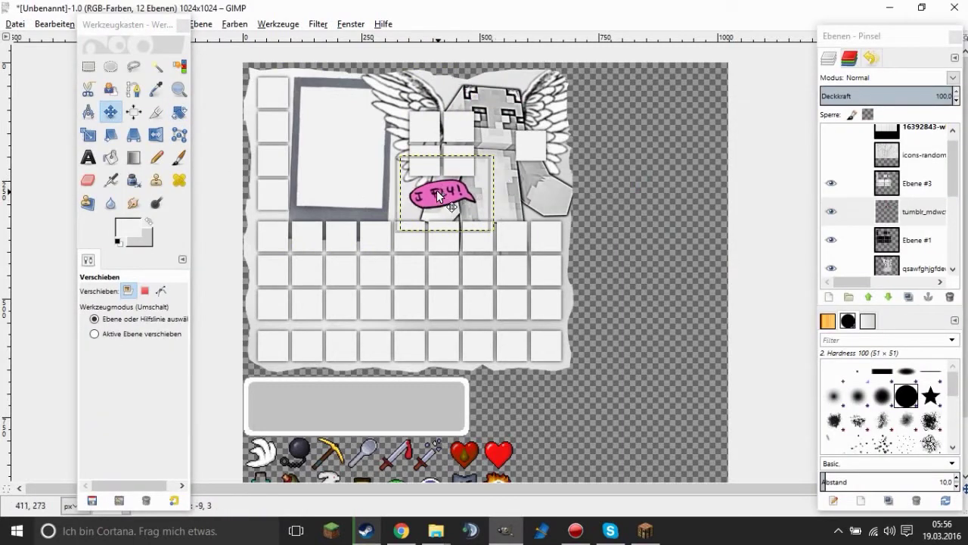
{"action": "left_click_drag", "start_coordinate": [358, 93], "coordinate": [324, 91]}
{"action": "scroll", "coordinate": [372, 146], "scroll_direction": "down", "scroll_amount": 3}
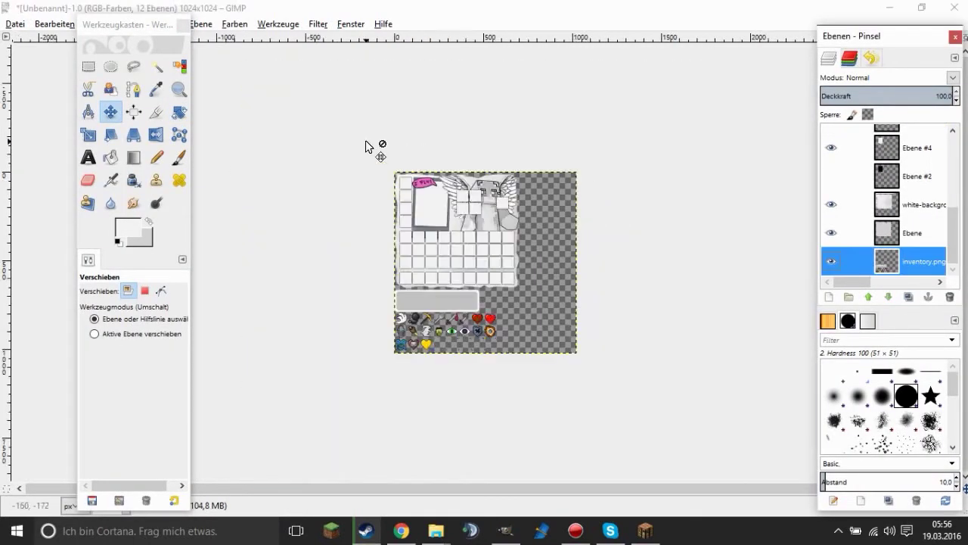
{"action": "scroll", "coordinate": [371, 147], "scroll_direction": "up", "scroll_amount": 2}
{"action": "scroll", "coordinate": [364, 140], "scroll_direction": "up", "scroll_amount": 2}
{"action": "scroll", "coordinate": [364, 140], "scroll_direction": "up", "scroll_amount": 2}
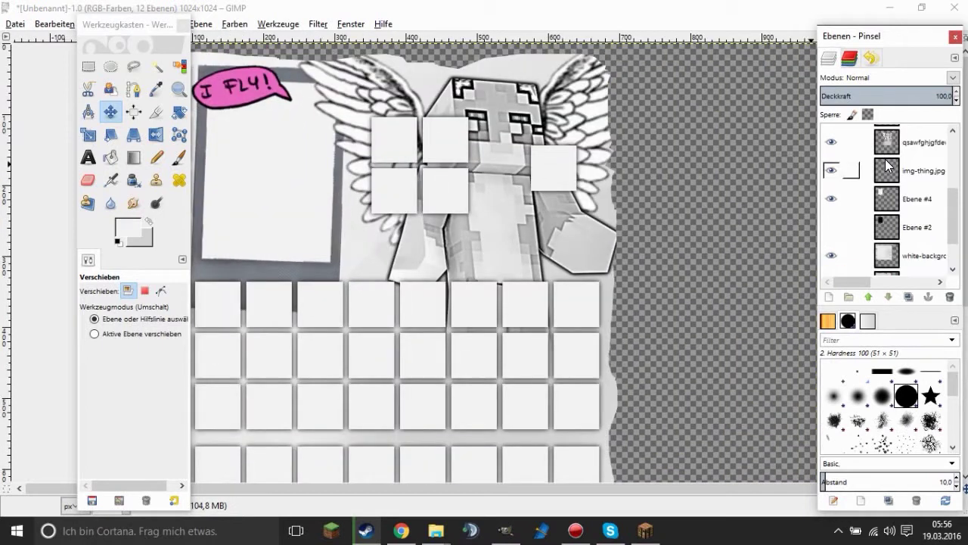
{"action": "scroll", "coordinate": [303, 151], "scroll_direction": "down", "scroll_amount": 2}
Brighten the frame and raise its contrast with Helligkeit/Kontrast.
{"action": "left_click", "coordinate": [234, 23]}
{"action": "left_click", "coordinate": [280, 88]}
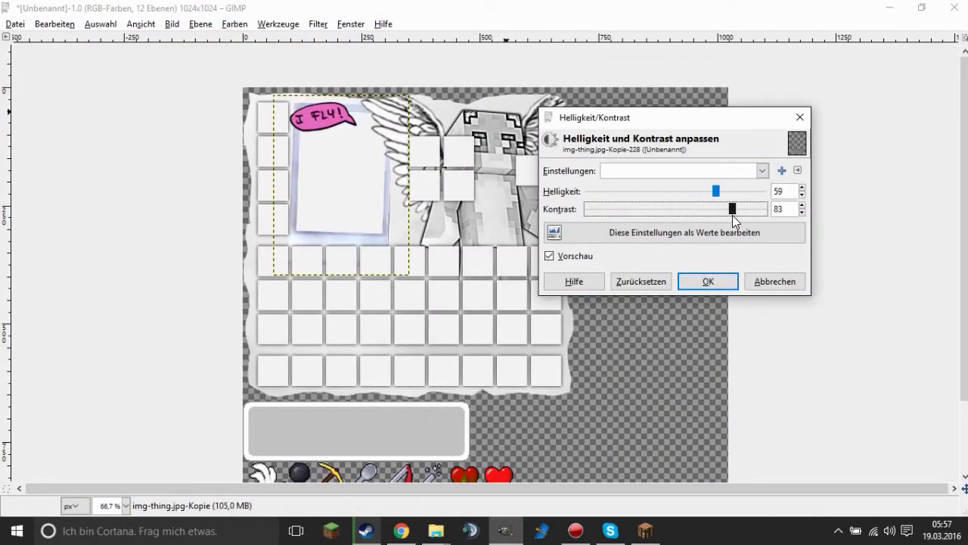
{"action": "left_click", "coordinate": [709, 280]}
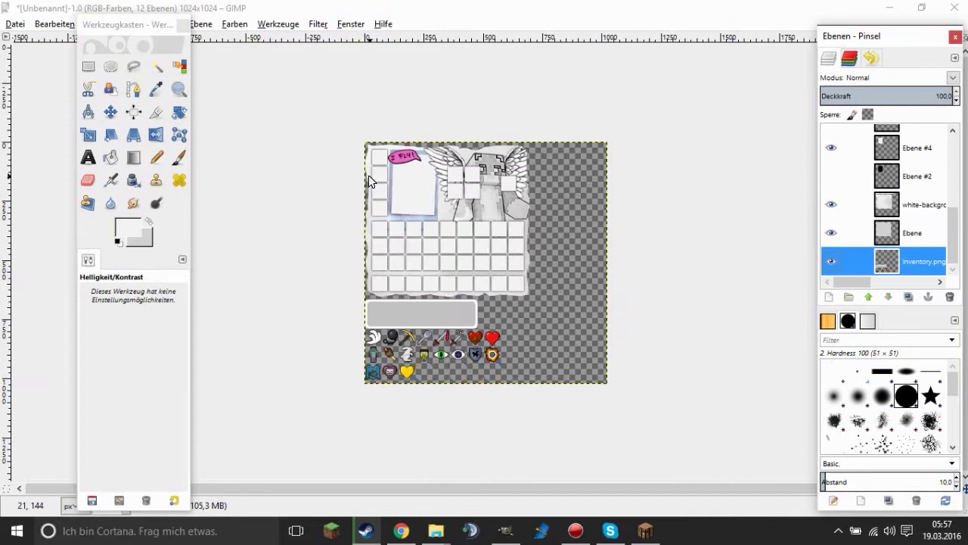
Export the texture as inventory.png, overwriting the existing file.
{"action": "left_click", "coordinate": [15, 23]}
{"action": "left_click", "coordinate": [45, 214]}
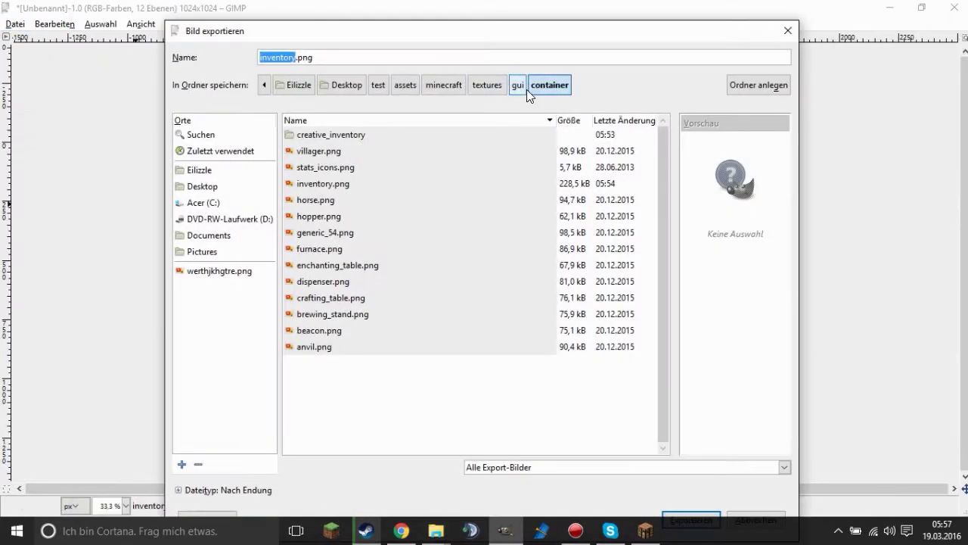
{"action": "left_click", "coordinate": [689, 521]}
{"action": "left_click", "coordinate": [510, 354]}
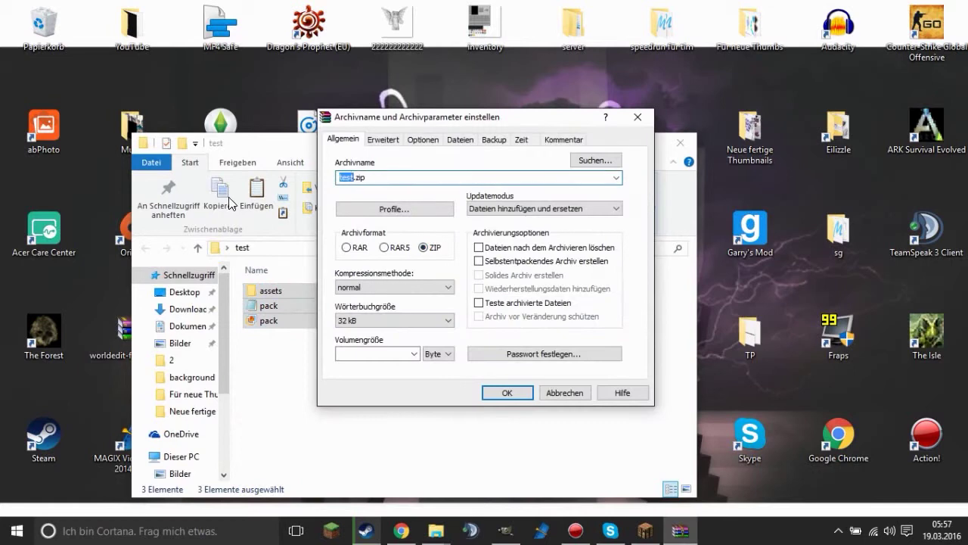
Close the resource pack and options screens and open the inventory to check the texture.
{"action": "type", "text": "test1"}
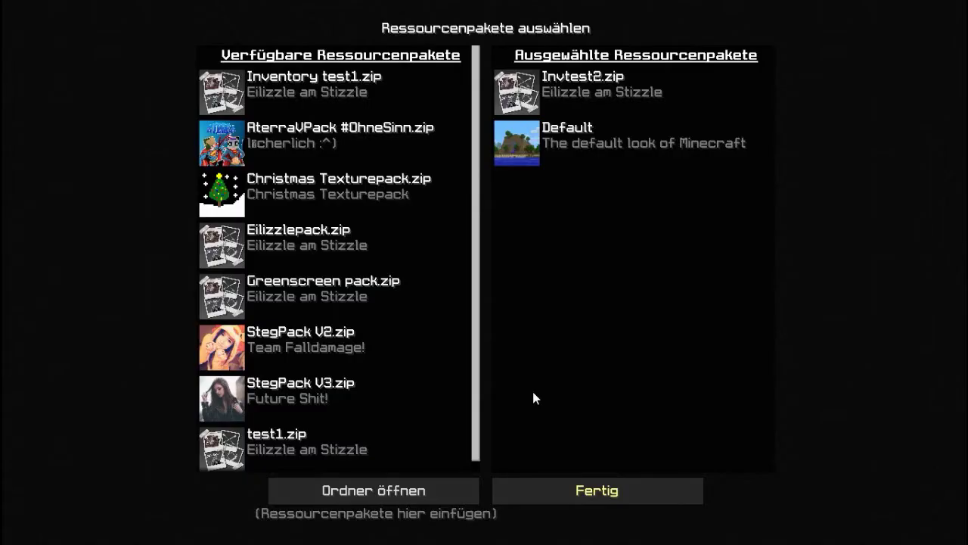
{"action": "key", "text": "Escape"}
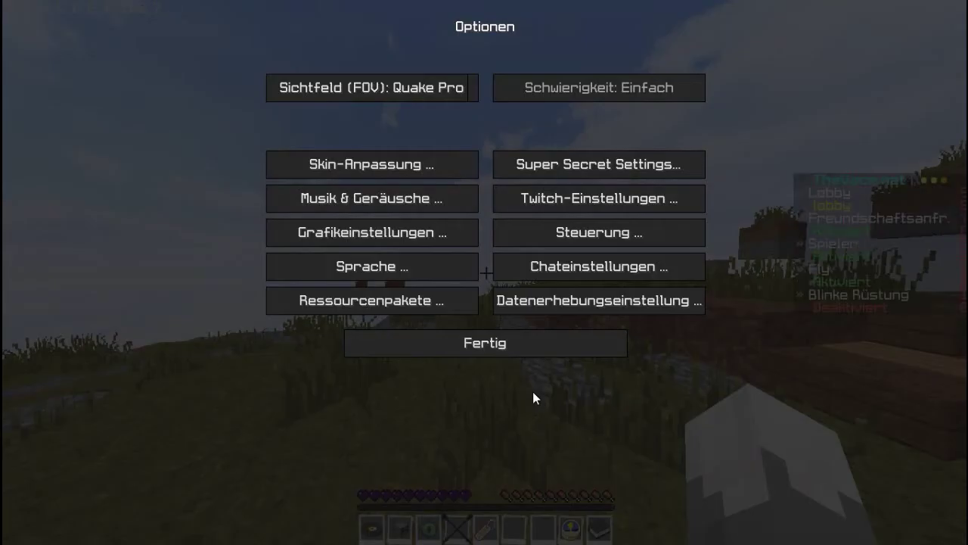
{"action": "key", "text": "Escape"}
{"action": "key", "text": "e"}
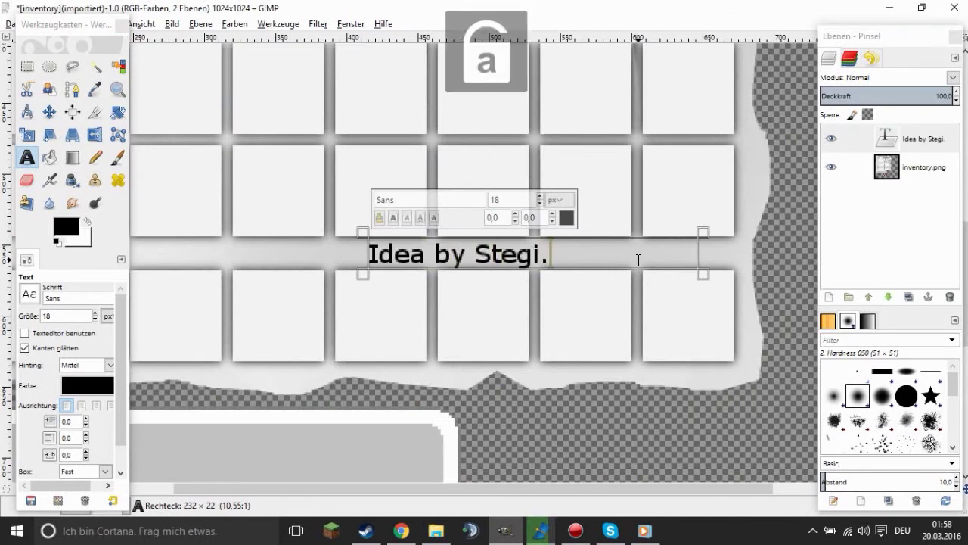
Switch the 'Idea by Stegi.' credit text to the Tangerine font and enlarge it.
{"action": "key", "text": "ctrl+a"}
{"action": "left_click", "coordinate": [29, 295]}
{"action": "scroll", "coordinate": [68, 379], "scroll_direction": "down", "scroll_amount": 10}
{"action": "left_click", "coordinate": [68, 426]}
{"action": "left_click", "coordinate": [540, 196]}
Move the credit text layer up so it sits beneath the polaroid frame.
{"action": "key", "text": "m"}
{"action": "left_click_drag", "start_coordinate": [479, 284], "coordinate": [435, 104]}
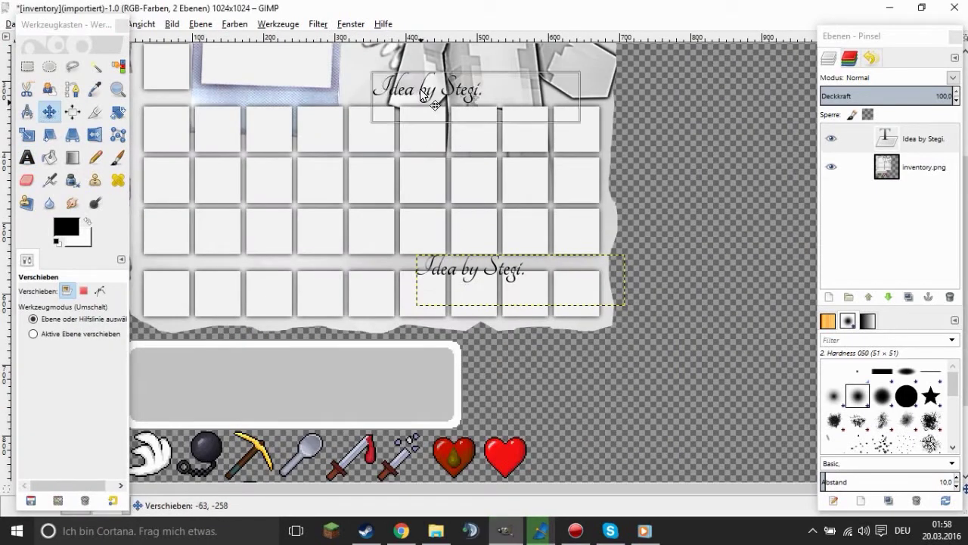
{"action": "scroll", "coordinate": [396, 261], "scroll_direction": "up", "scroll_amount": 5}
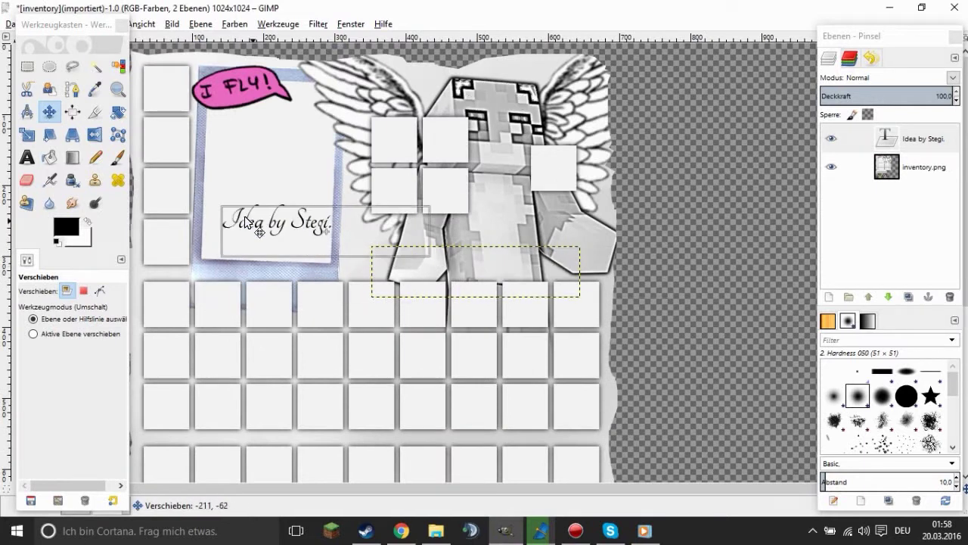
{"action": "left_click_drag", "start_coordinate": [244, 222], "coordinate": [259, 133]}
{"action": "scroll", "coordinate": [296, 197], "scroll_direction": "down", "scroll_amount": 2}
Scale the credit layer, then shift it down and right beneath the frame.
{"action": "key", "text": "shift+s"}
{"action": "left_click", "coordinate": [493, 298]}
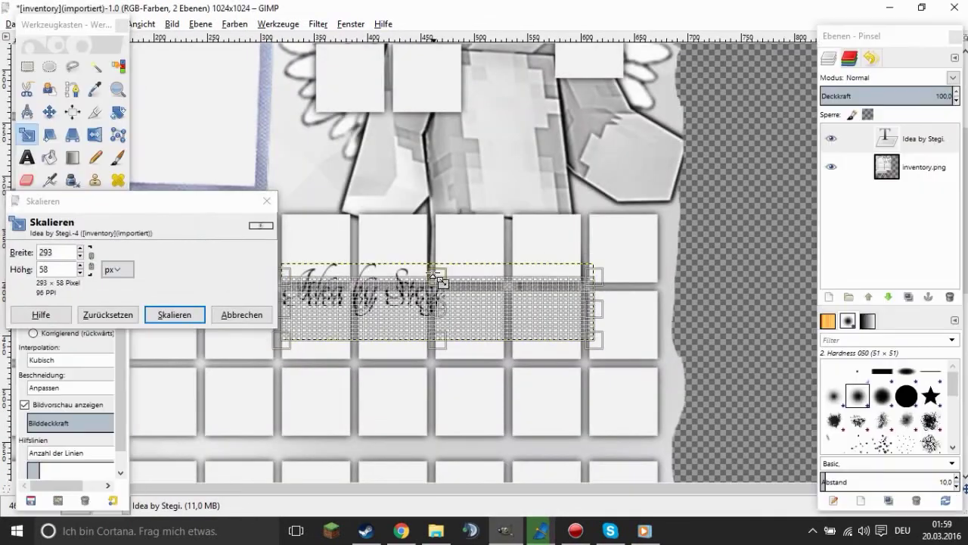
{"action": "left_click", "coordinate": [173, 314]}
{"action": "left_click", "coordinate": [49, 114]}
{"action": "left_click_drag", "start_coordinate": [398, 287], "coordinate": [479, 386]}
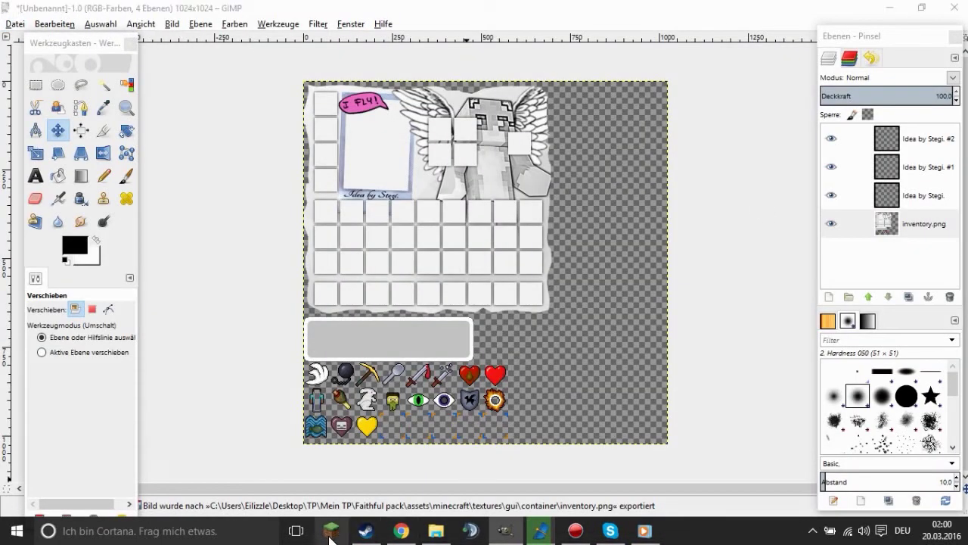
Pack all four items in the Faithful pack folder into a ZIP archive, Faithful pack.zip.
{"action": "left_click", "coordinate": [436, 531]}
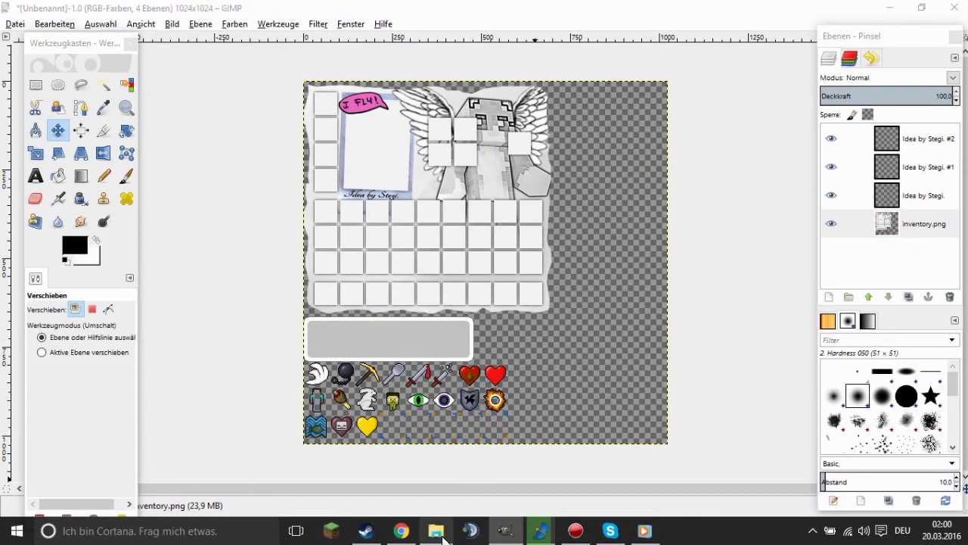
{"action": "double_click", "coordinate": [347, 252]}
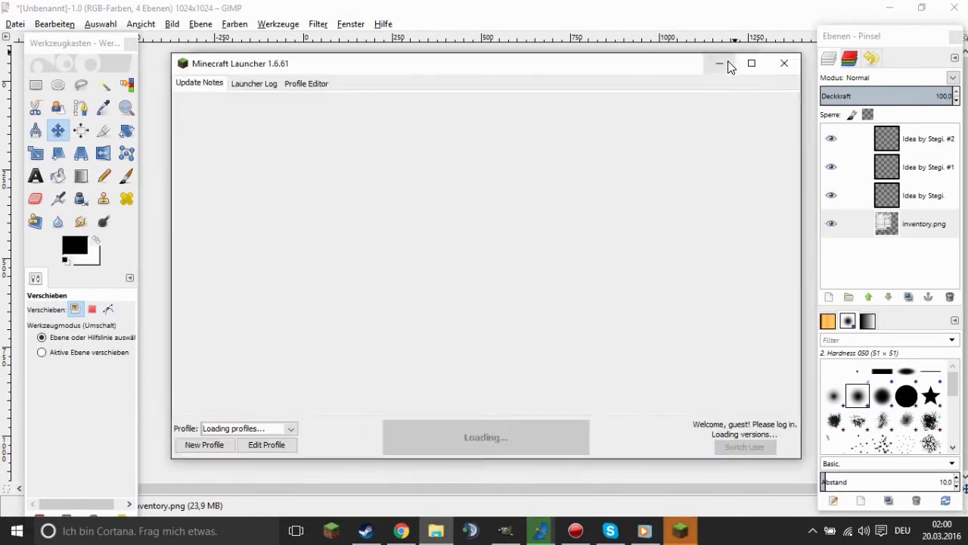
{"action": "key", "text": "ctrl+a"}
{"action": "right_click", "coordinate": [346, 191]}
{"action": "left_click", "coordinate": [509, 310]}
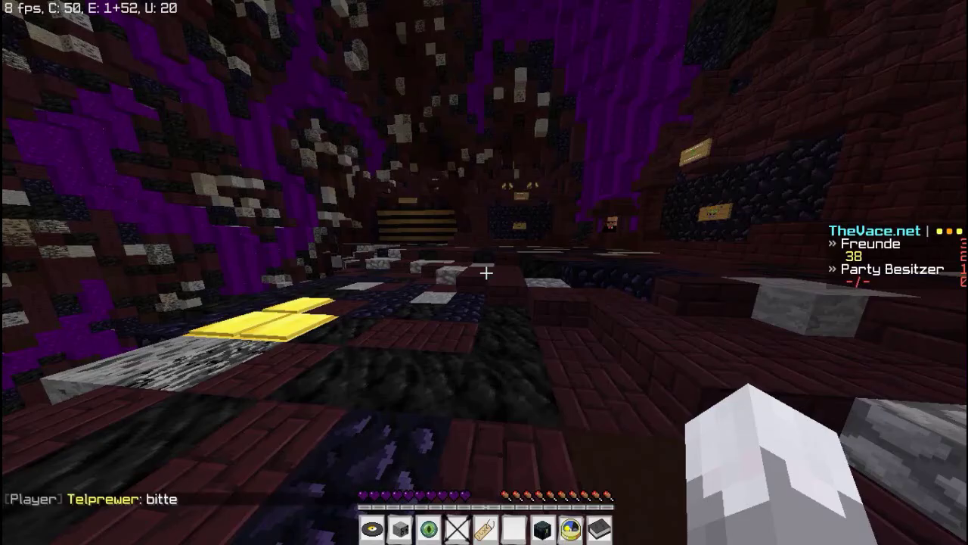
{"action": "key", "text": "e"}
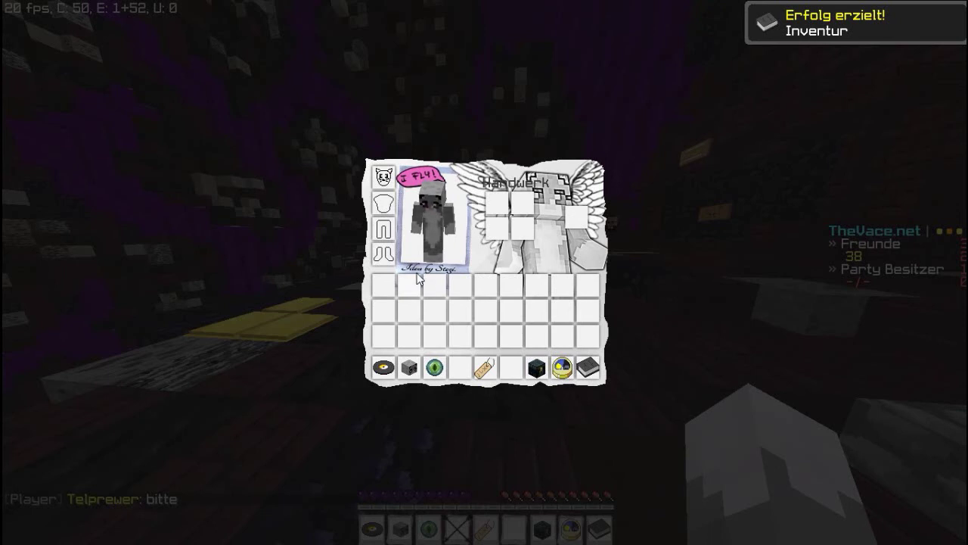